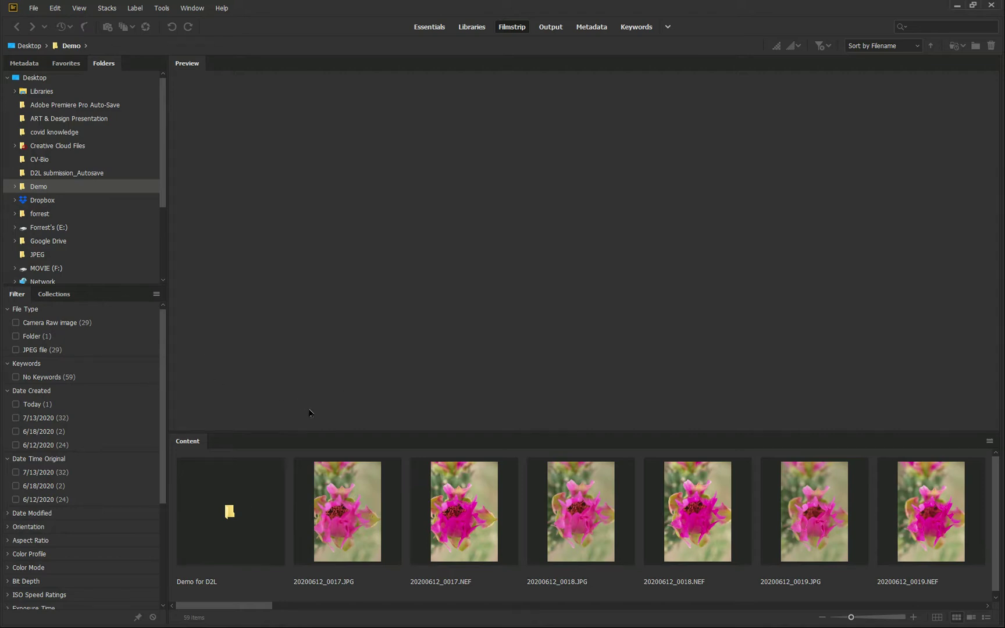
Switch from Essentials to the Filmstrip workspace and preview 20200612_0017.JPG
left_click(437, 28)
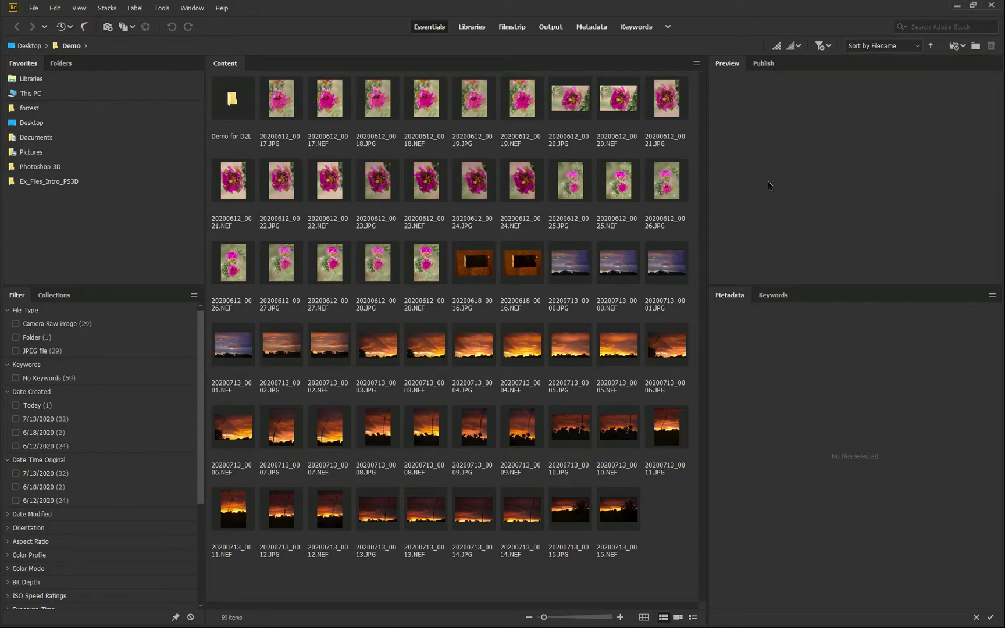
left_click(512, 28)
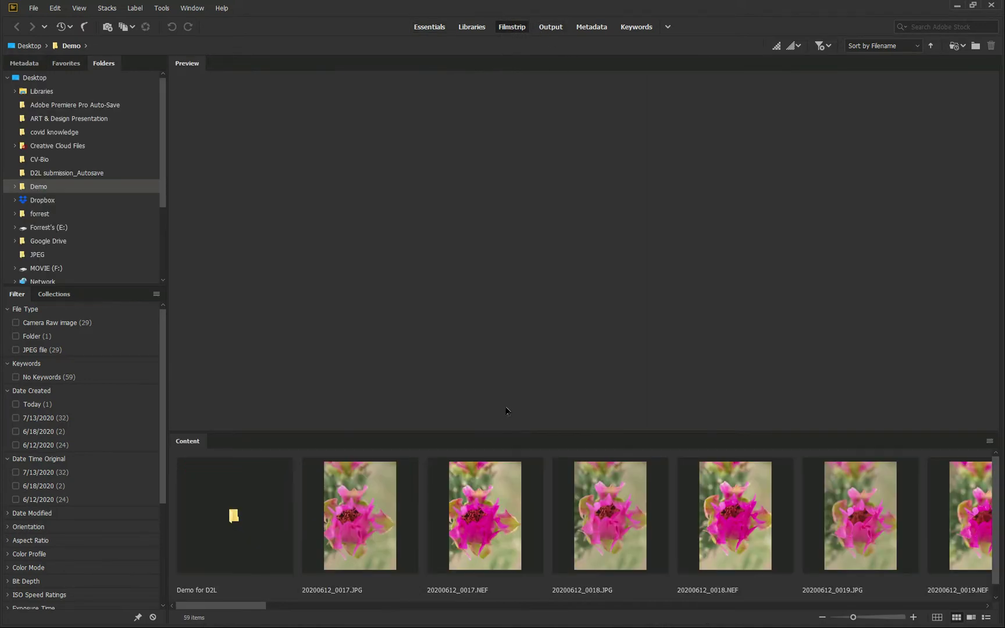
left_click(364, 521)
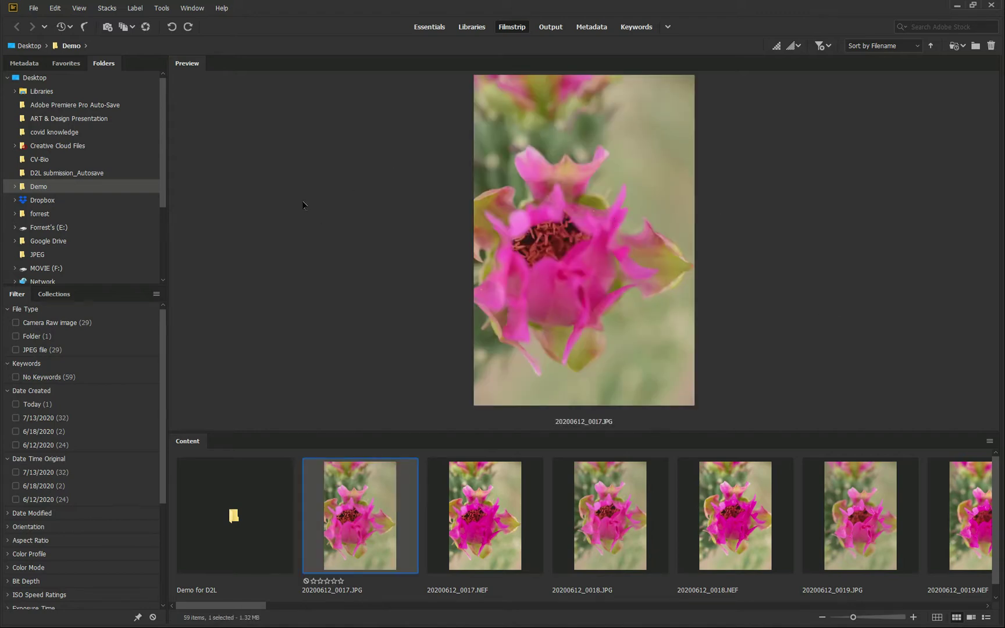
Hide the Metadata panel and then restore it from the Window menu
left_click(185, 9)
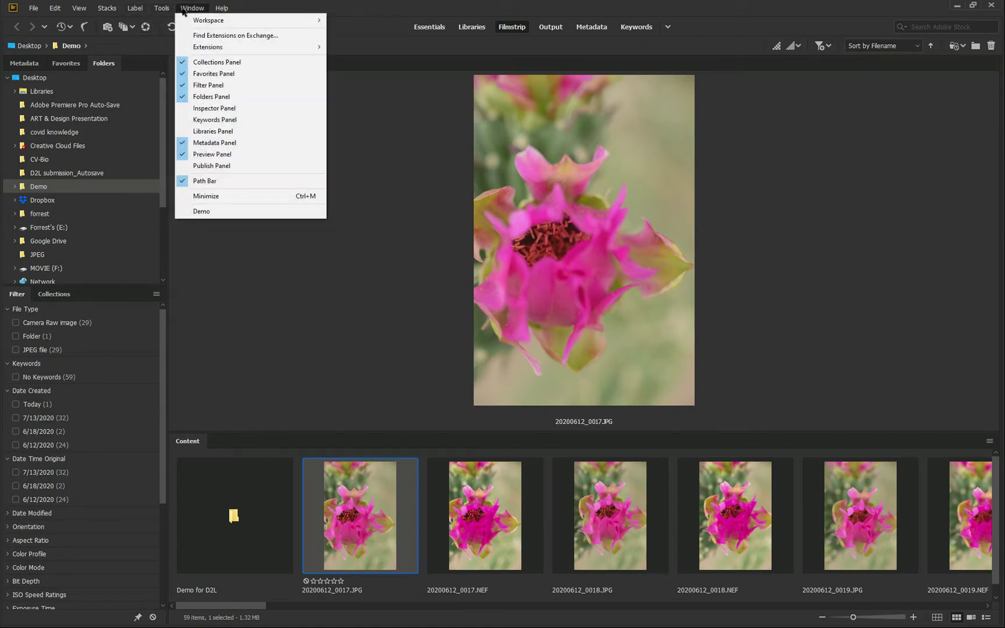
left_click(213, 144)
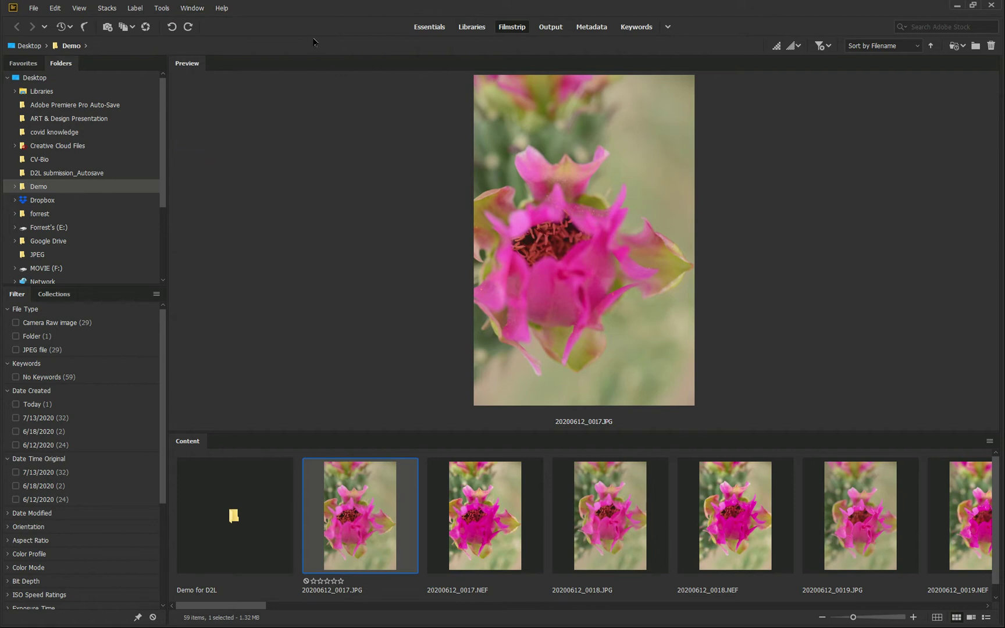
left_click(186, 9)
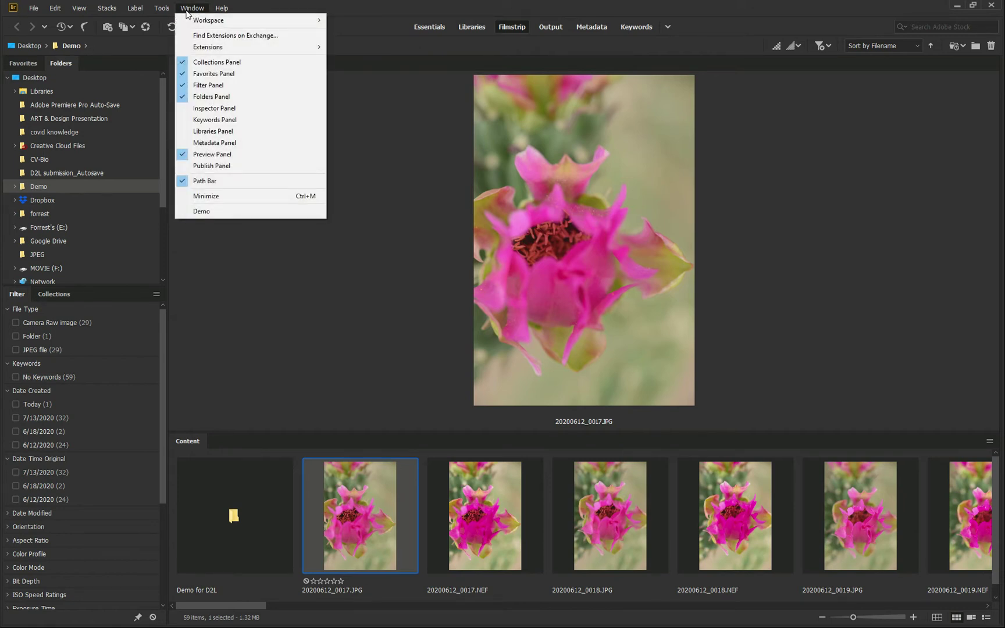
left_click(206, 148)
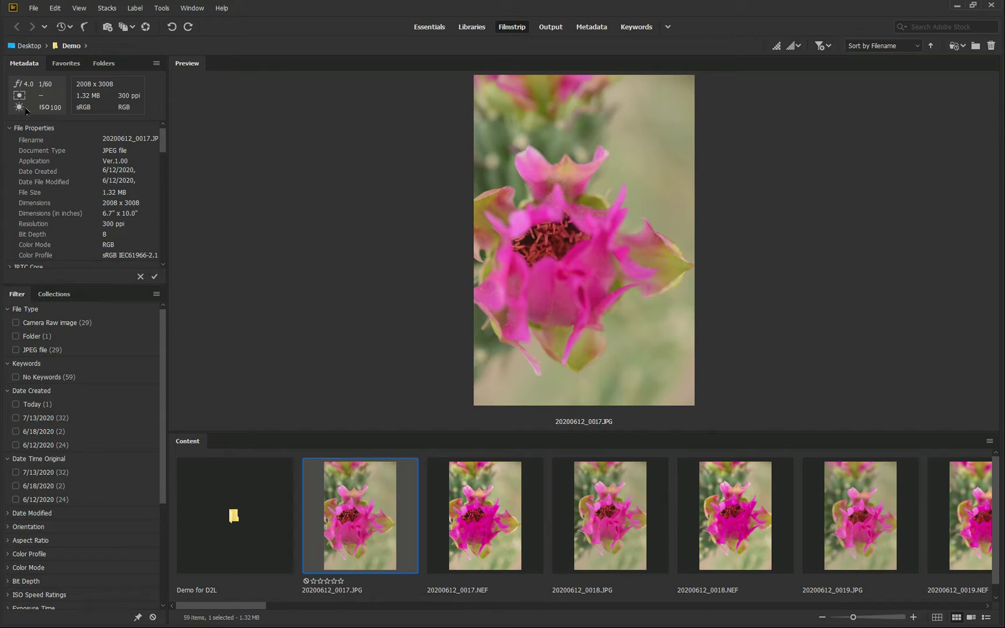
Step through the filmstrip to sunset photo 20200713_0007.JPG and scroll Metadata to Camera Data (Exif)
key("Right")
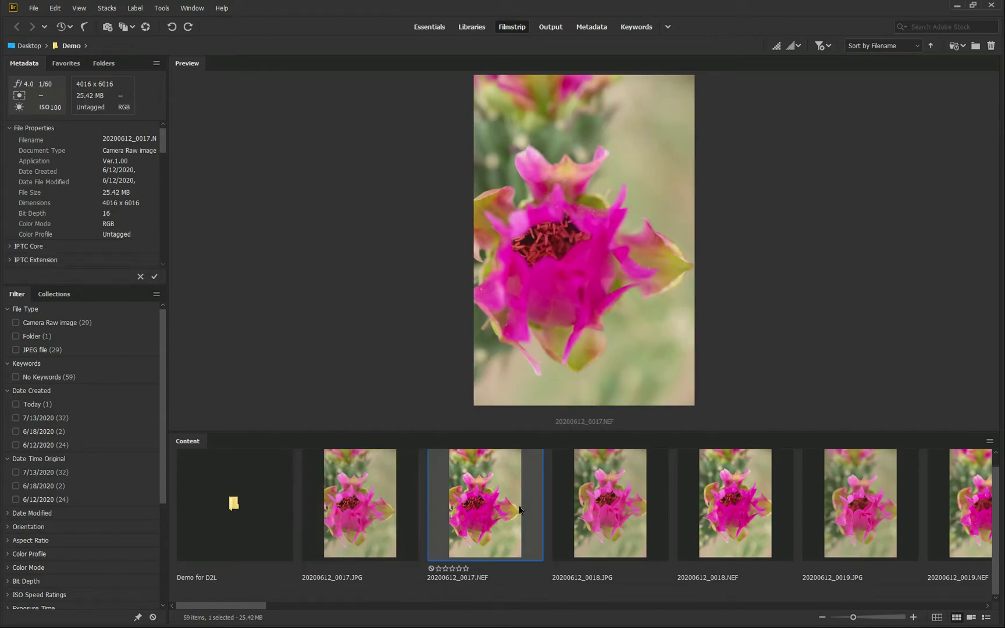
key("Right")
key("Right")
key("Right")
key("Right")
key("Right")
key("Right")
key("Right")
key("Right")
key("Right")
key("Right")
key("Right")
key("Right")
key("Right")
key("Right")
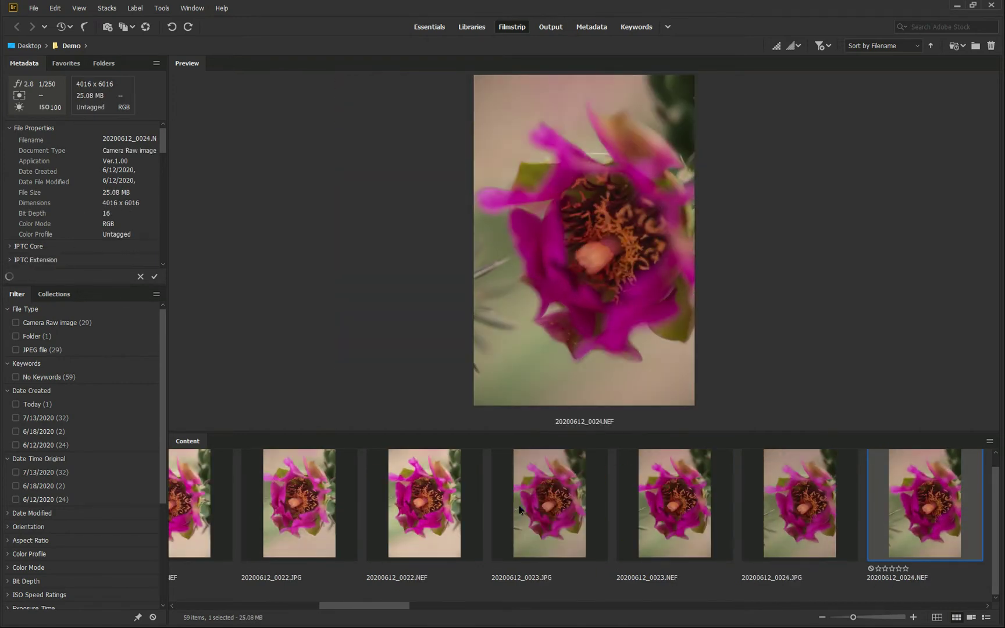
key("Left")
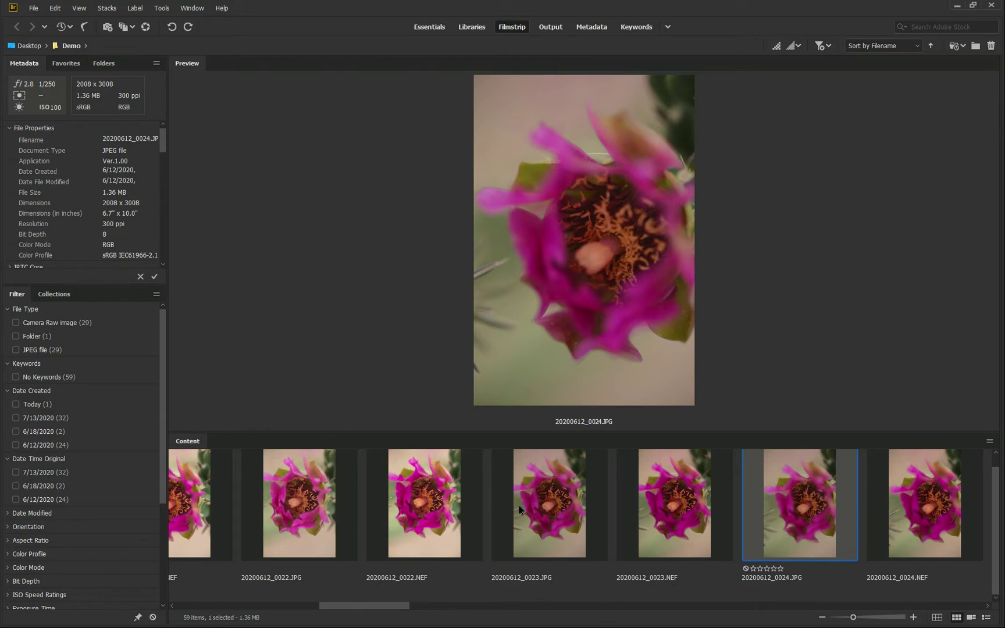
key("Right")
key("Right")
key("Right")
key("Right")
key("Right")
key("Right")
key("Right")
key("Right")
key("Right")
key("Right")
key("Right")
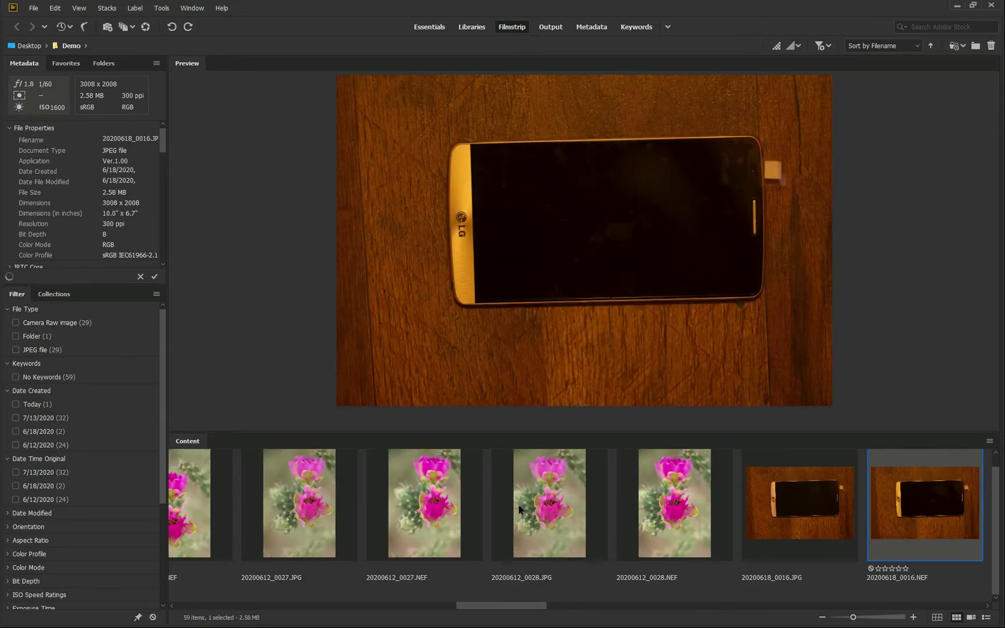
key("Right")
key("Right")
key("Right")
key("Right")
key("Right")
key("Right")
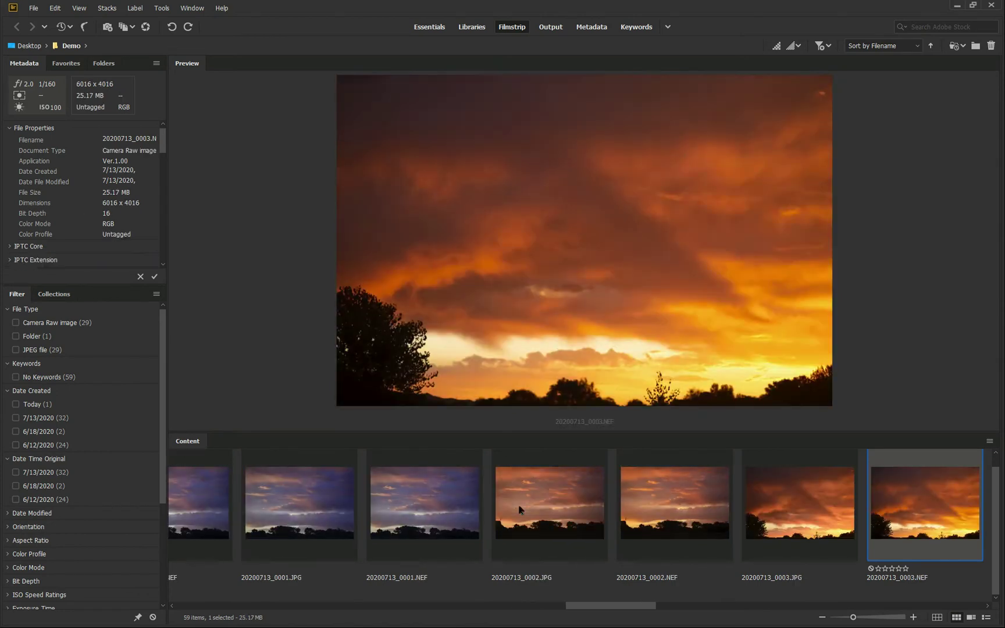
key("Right")
key("Right")
key("Right")
key("Right")
key("Right")
key("Right")
key("Right")
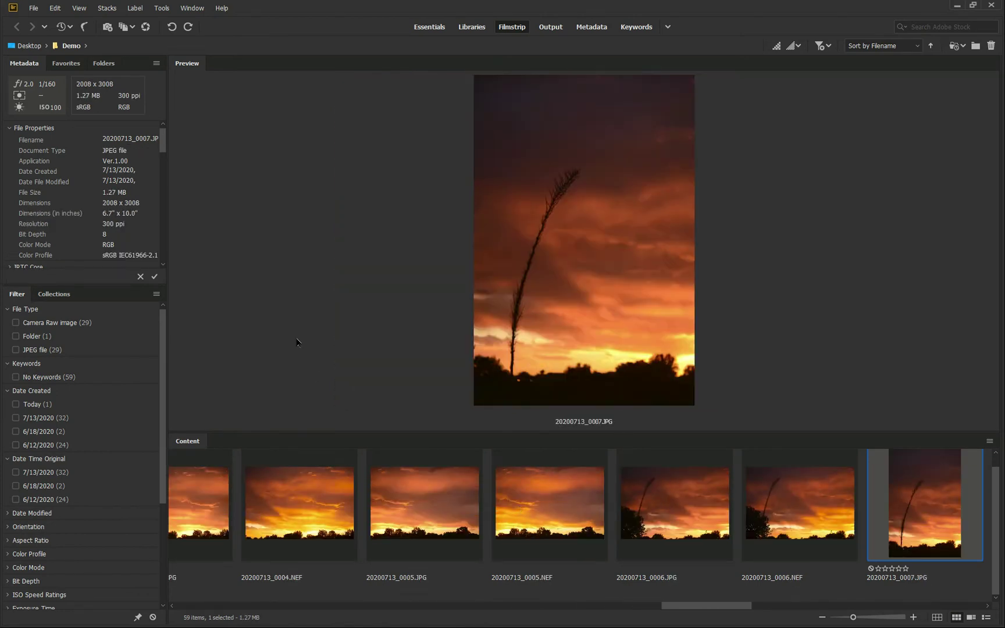
left_click_drag(164, 145, 162, 168)
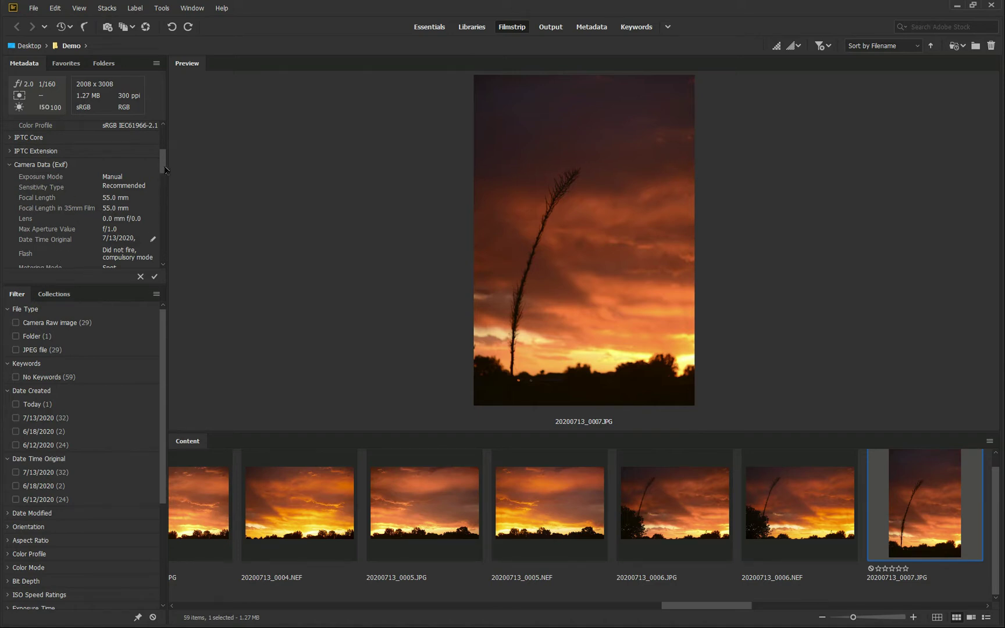
scroll(165, 169, "down", 2)
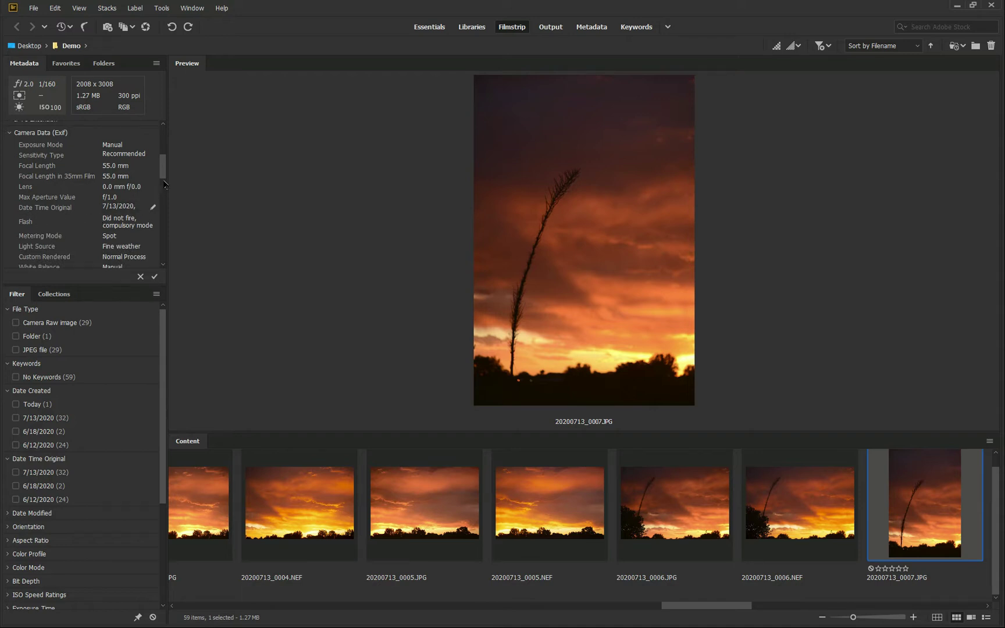
scroll(165, 181, "down", 2)
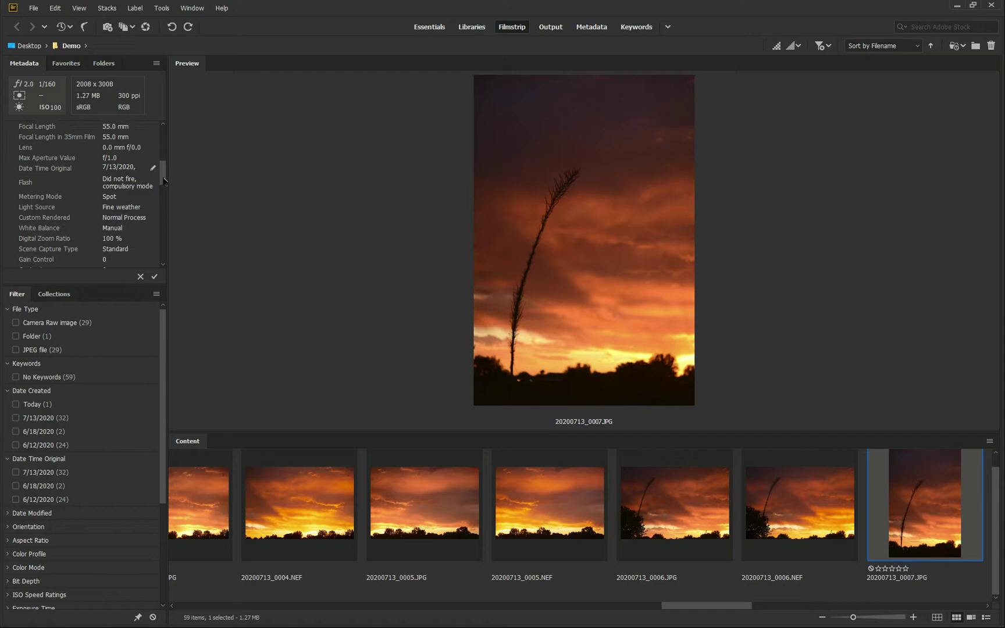
left_click_drag(164, 180, 166, 198)
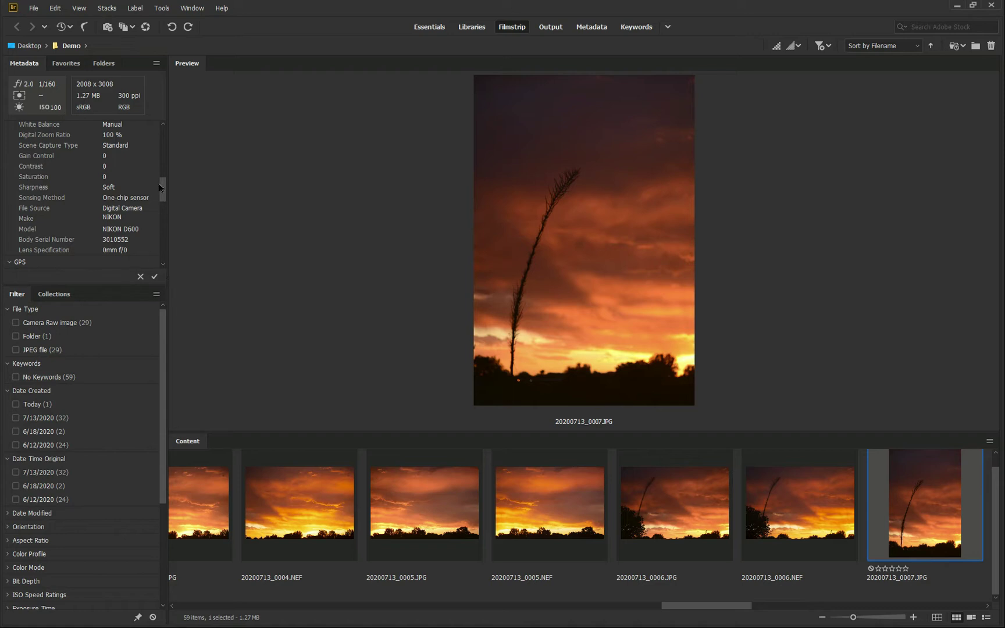
left_click_drag(162, 186, 173, 130)
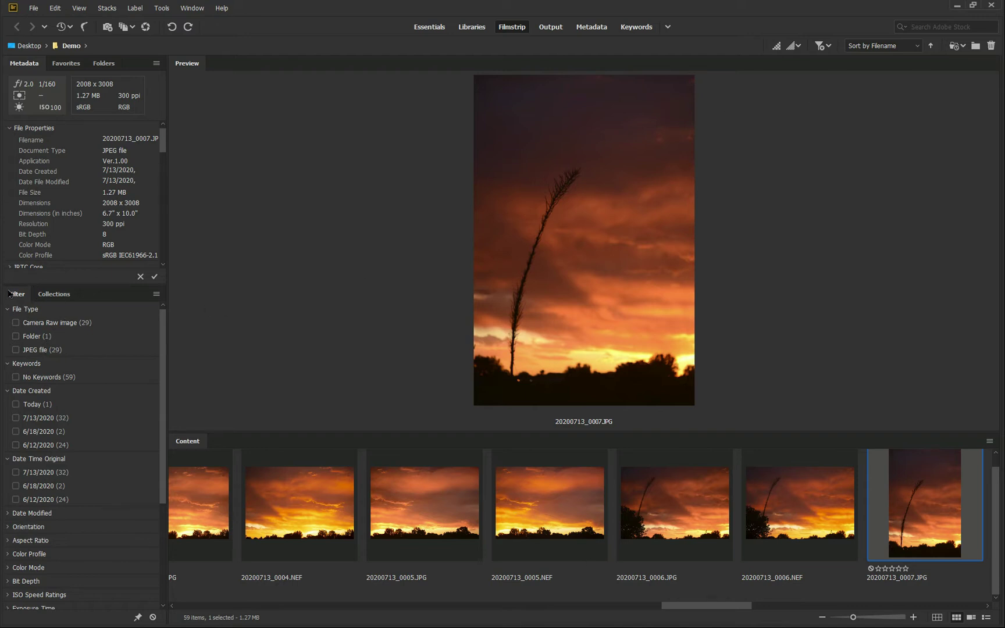
Filter the Demo folder to Camera Raw images only and preview 20200612_0017.NEF
left_click(16, 350)
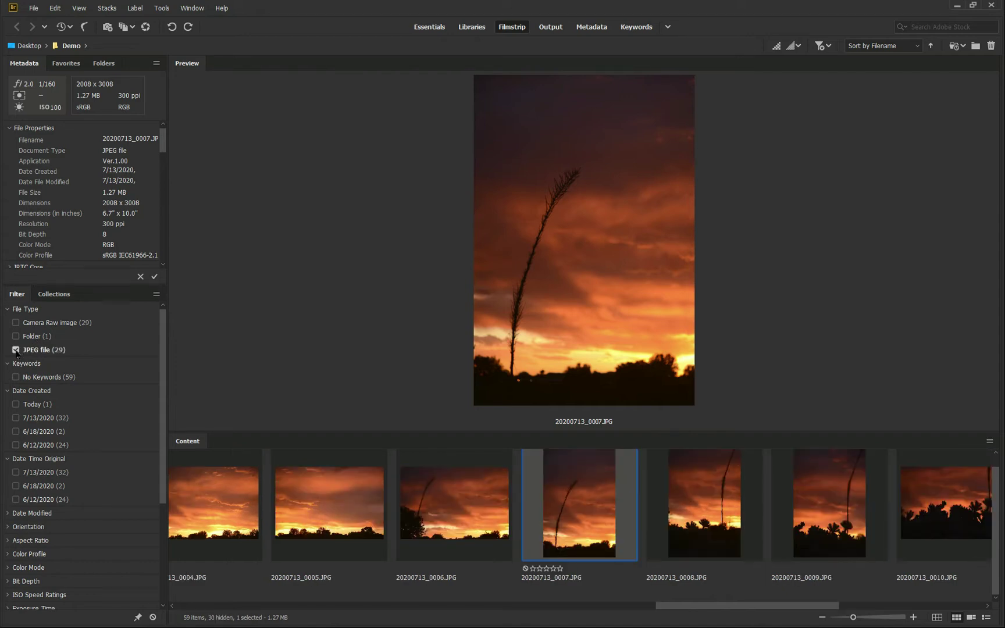
left_click(17, 324)
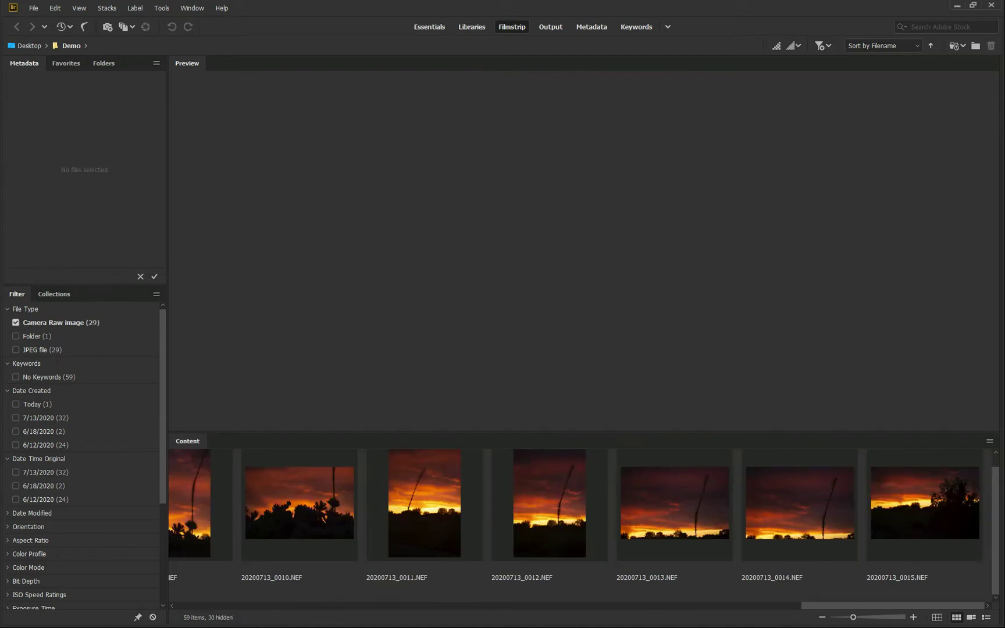
scroll(420, 547, "up", 10)
scroll(420, 546, "up", 4)
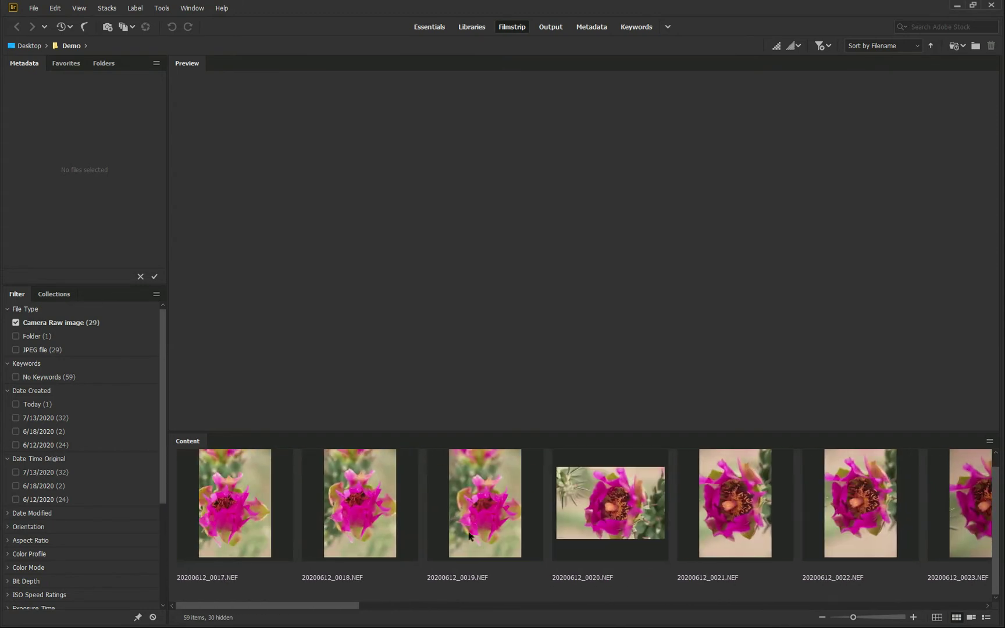
left_click(263, 522)
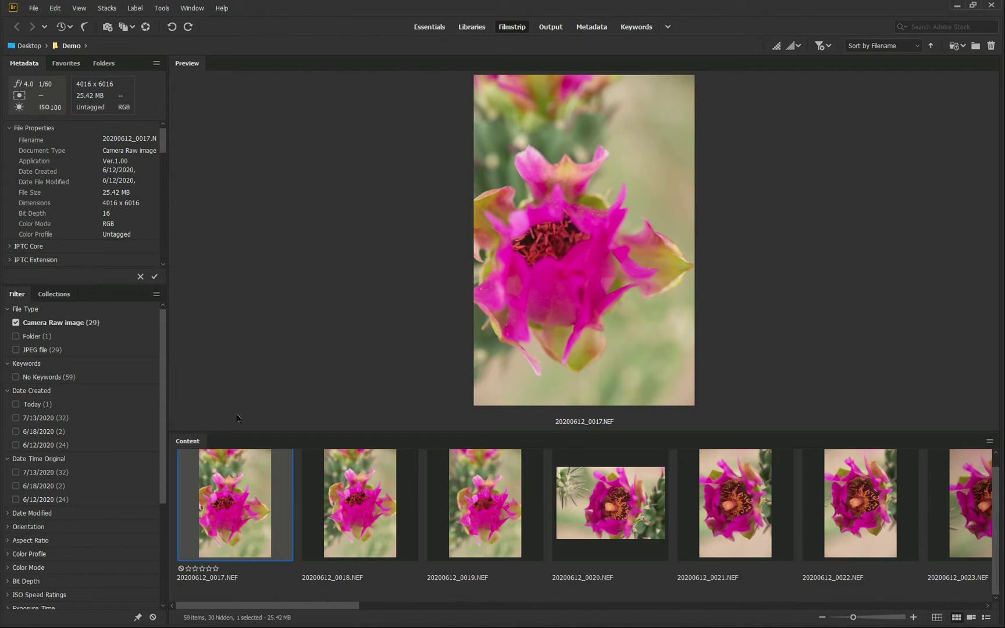
Try exposure and clarity edits on 20200612_0017.NEF in Camera Raw, then cancel and close Photoshop
double_click(241, 508)
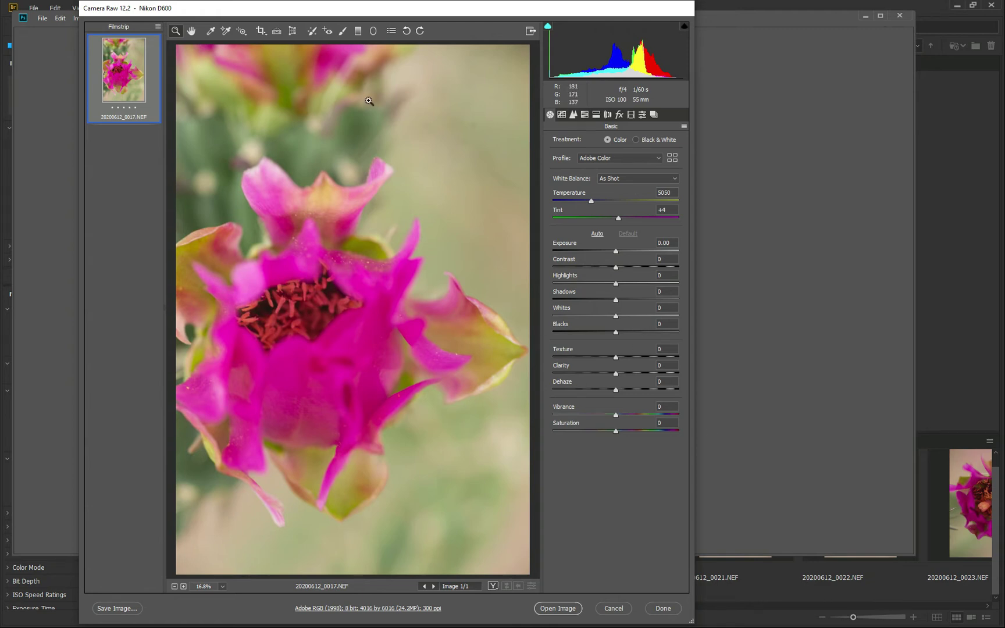
mouse_move(615, 252)
left_mouse_down()
mouse_move(631, 252)
mouse_move(601, 253)
mouse_move(634, 267)
mouse_move(624, 266)
left_mouse_up()
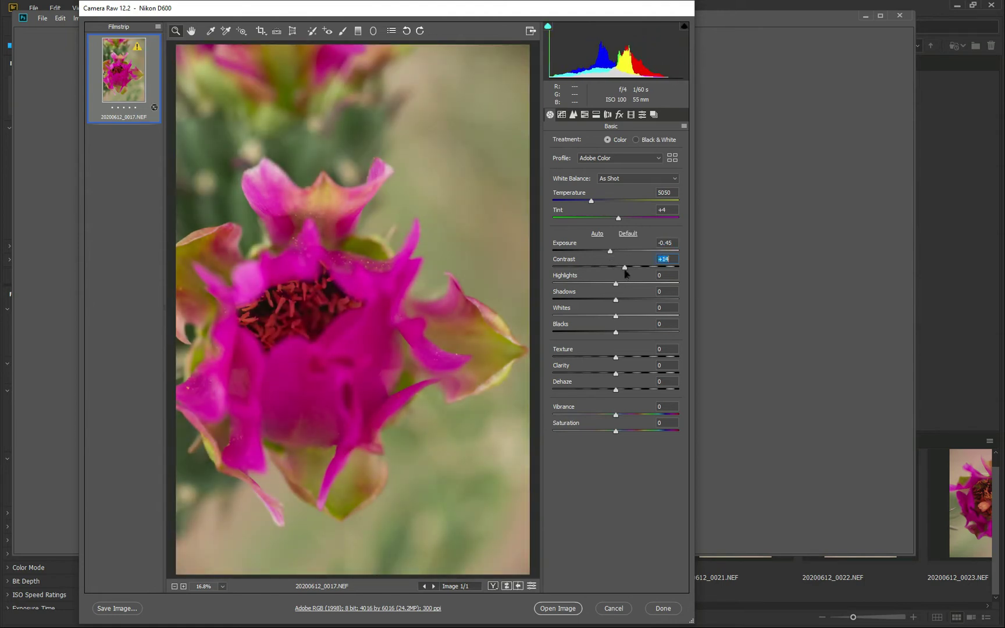
left_click_drag(615, 373, 637, 390)
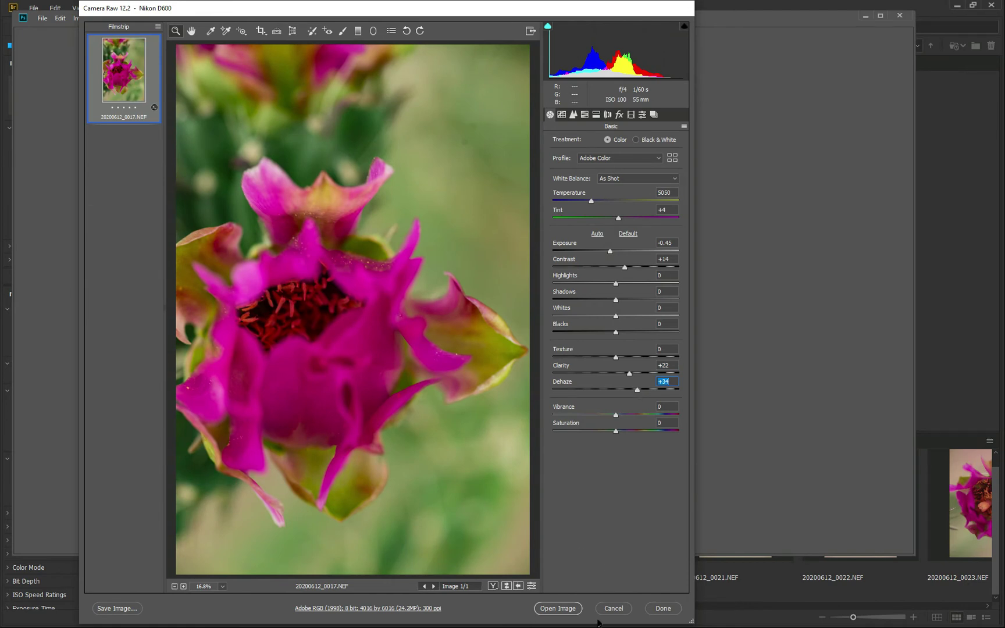
left_click(612, 608)
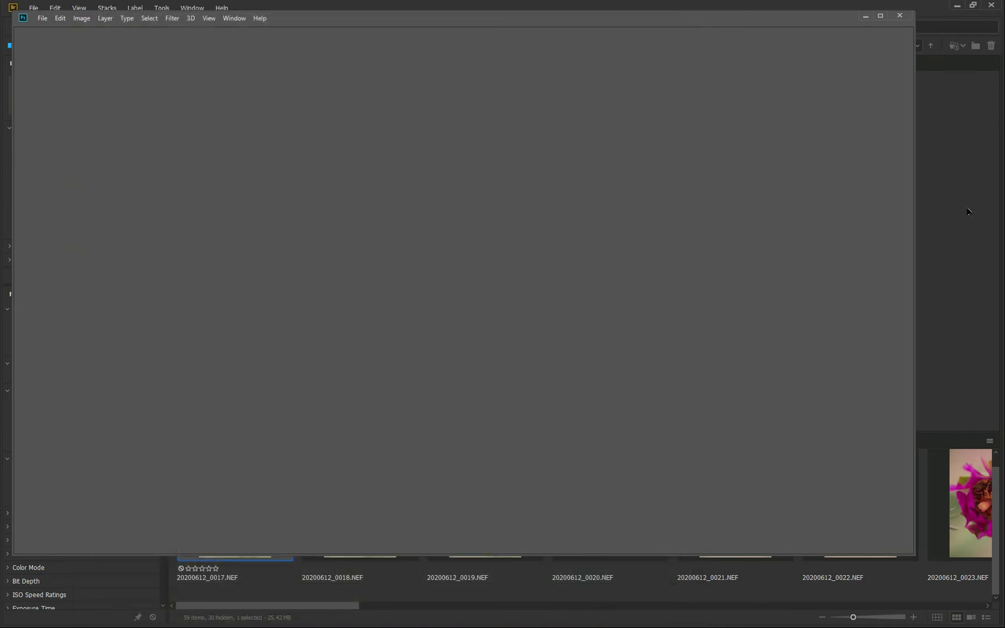
left_click(899, 16)
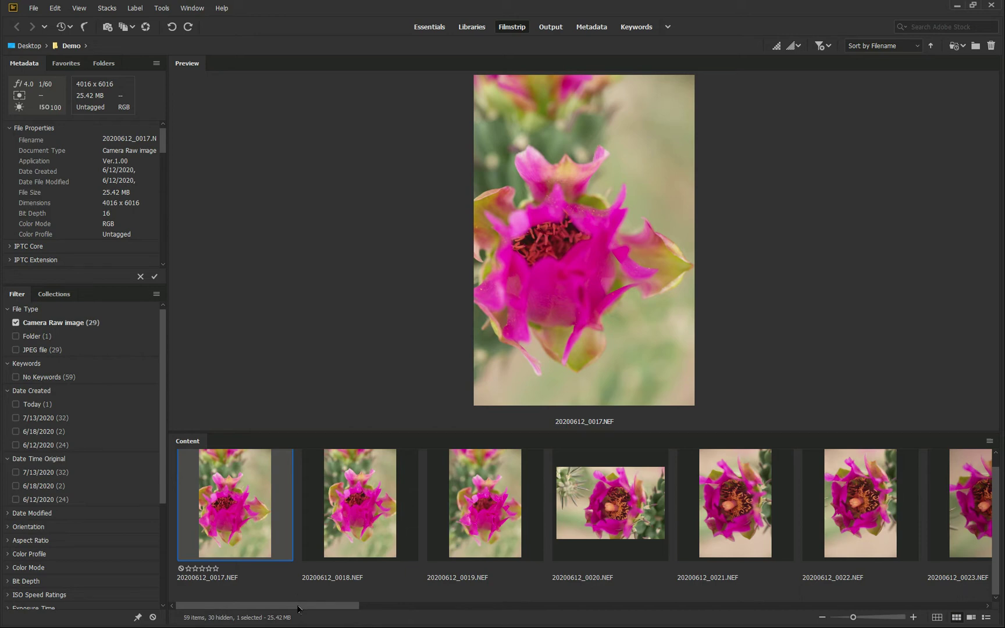
Filter to files created on 7/13/2020 and preview 20200713_0000.NEF
left_click(16, 418)
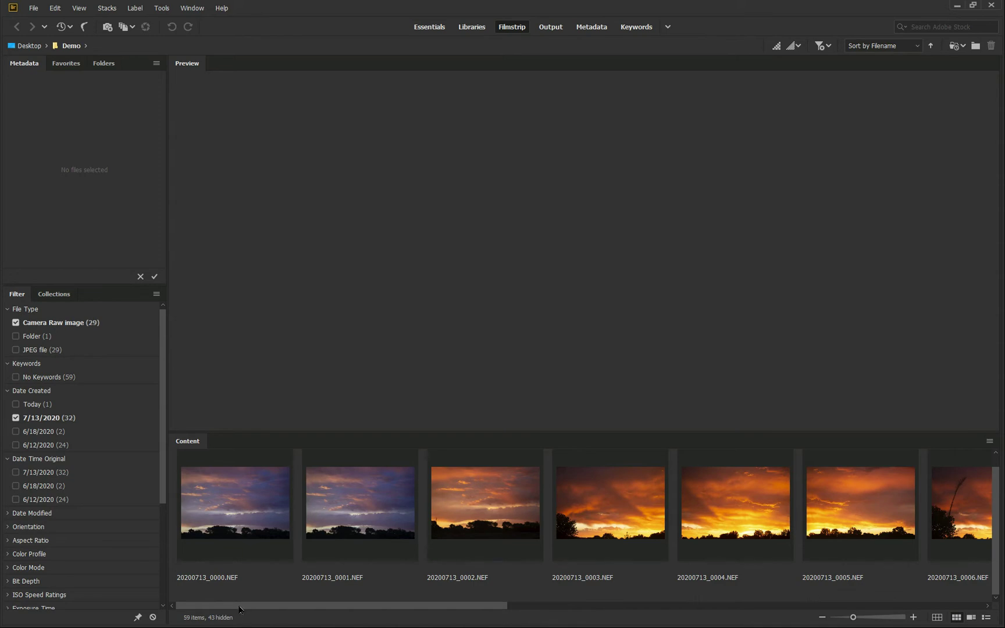
left_click_drag(238, 609, 197, 494)
left_click(247, 528)
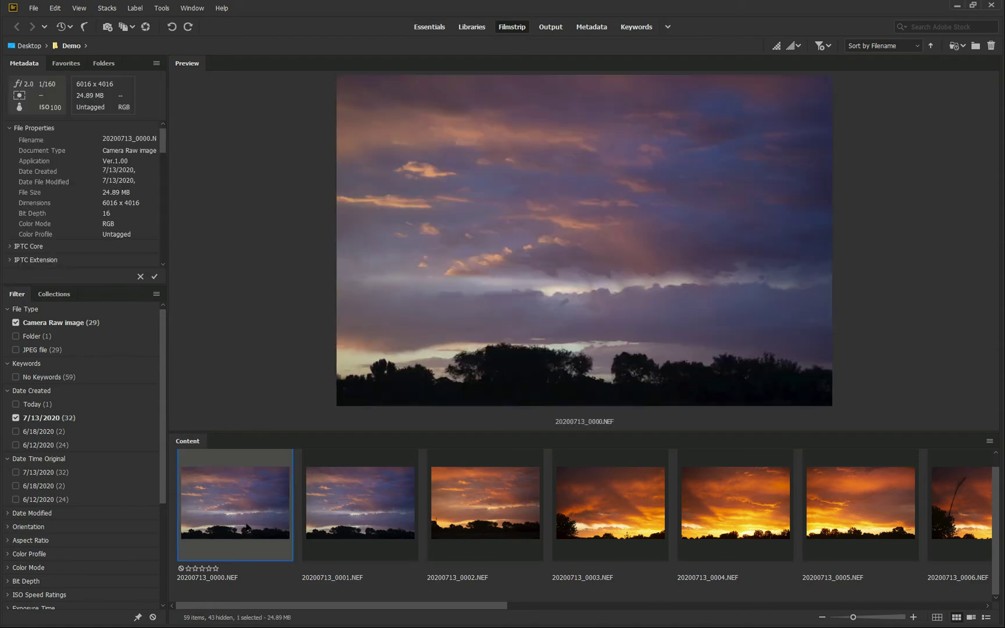
Browse back and forth through the sunset images, then return to the first one
key("Right")
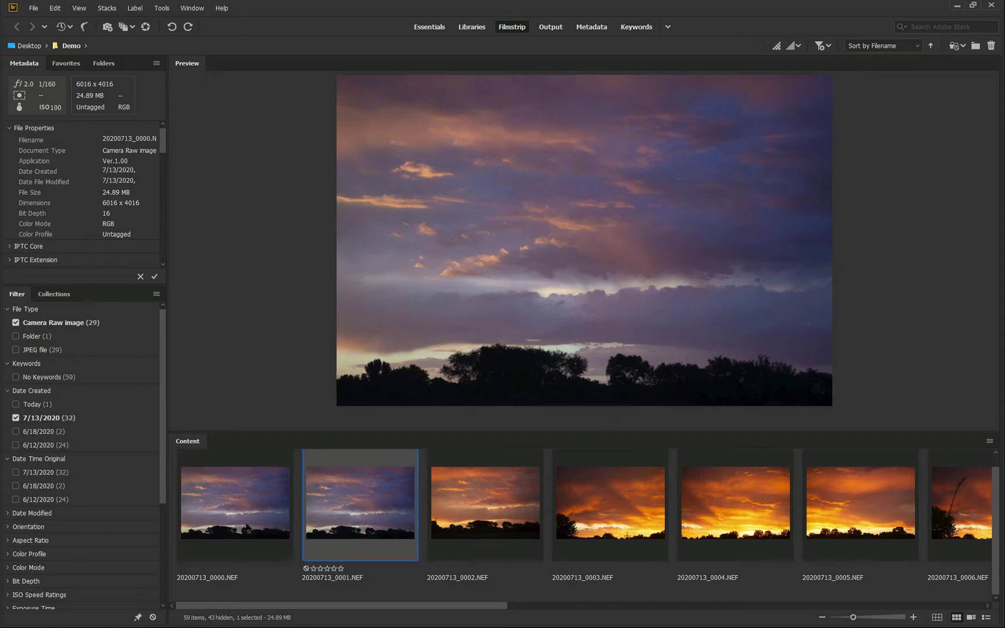
key("Left")
key("Right")
key("Right")
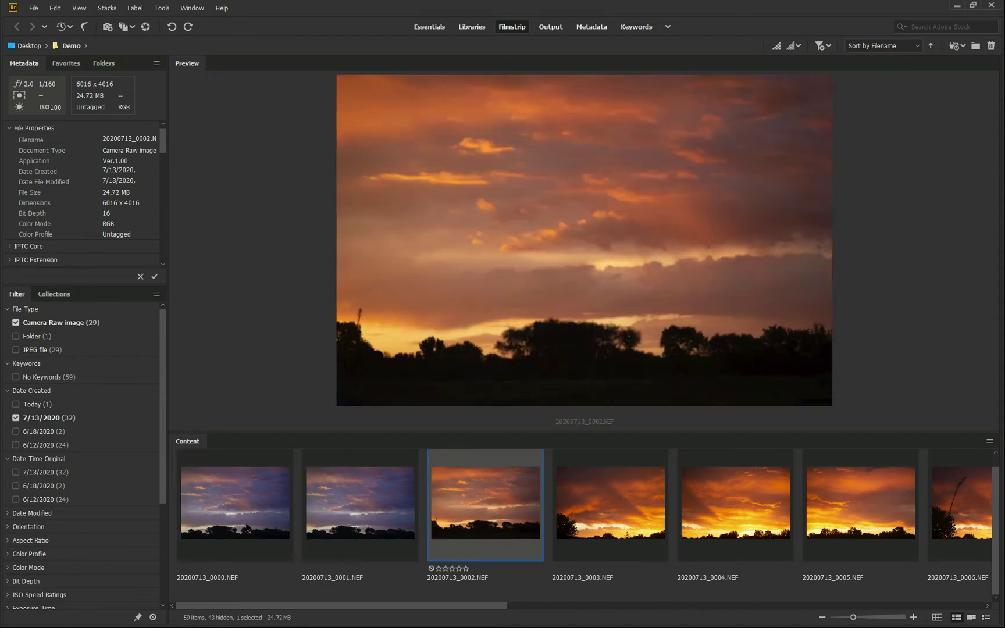
key("Left")
key("Left")
key("Right")
key("Right")
key("Right")
key("Right")
key("Right")
key("Right")
key("Right")
key("Right")
key("Right")
key("Right")
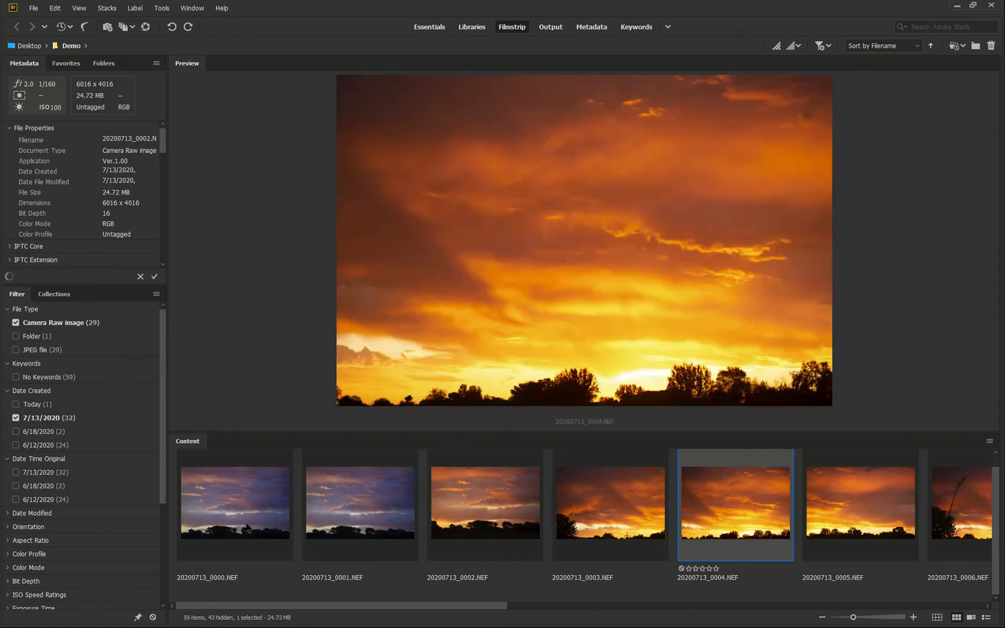
key("Right")
key("Right")
key("Right")
key("Right")
key("Right")
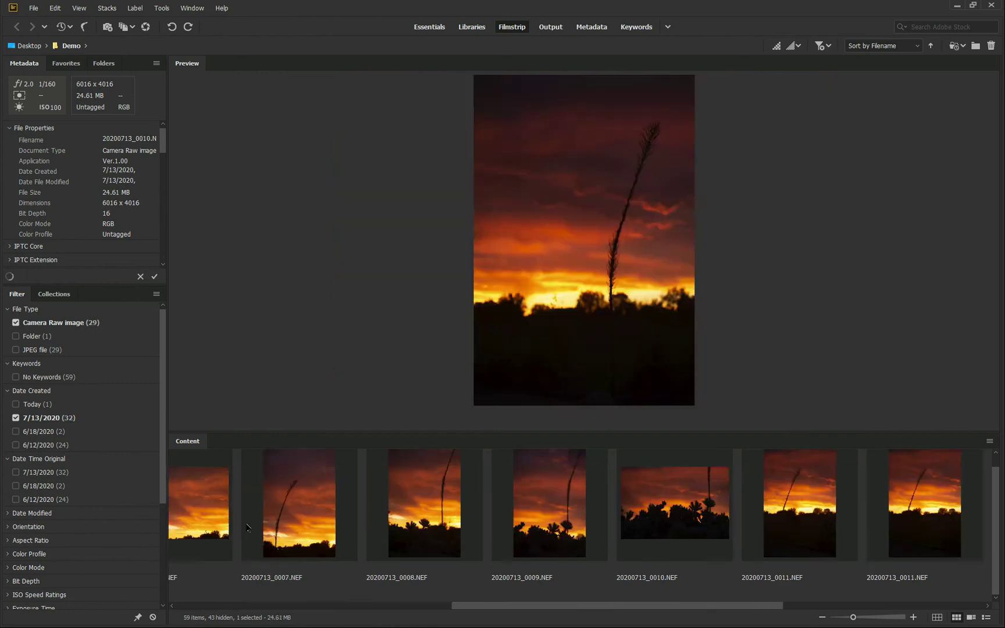
key("Left")
key("Left")
key("Home")
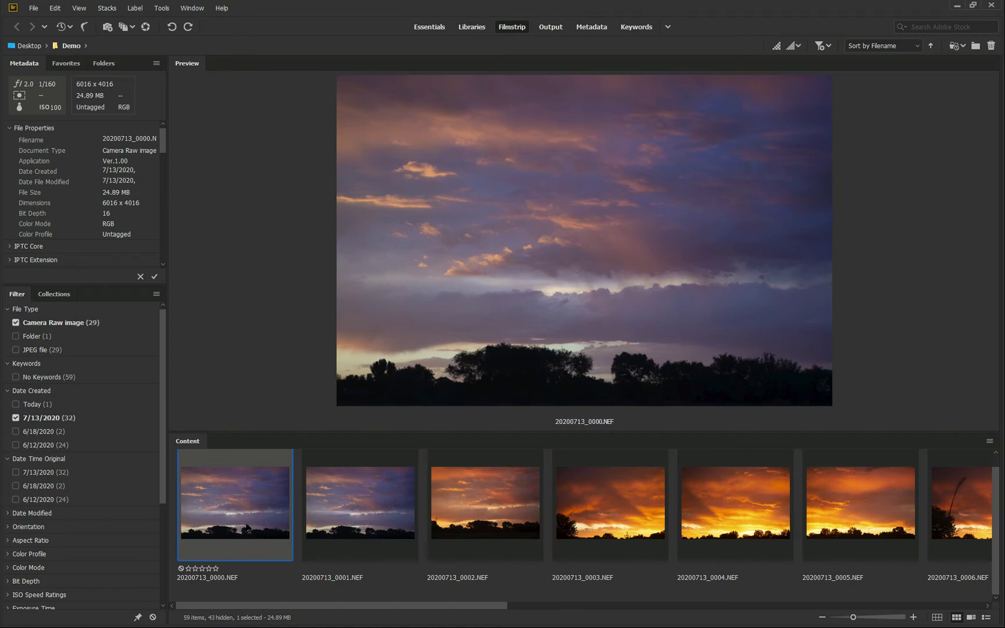
Rate sunset raws 0000–0004 with one, two, two, three and three stars, advancing past 0005–0006
key("ctrl+1")
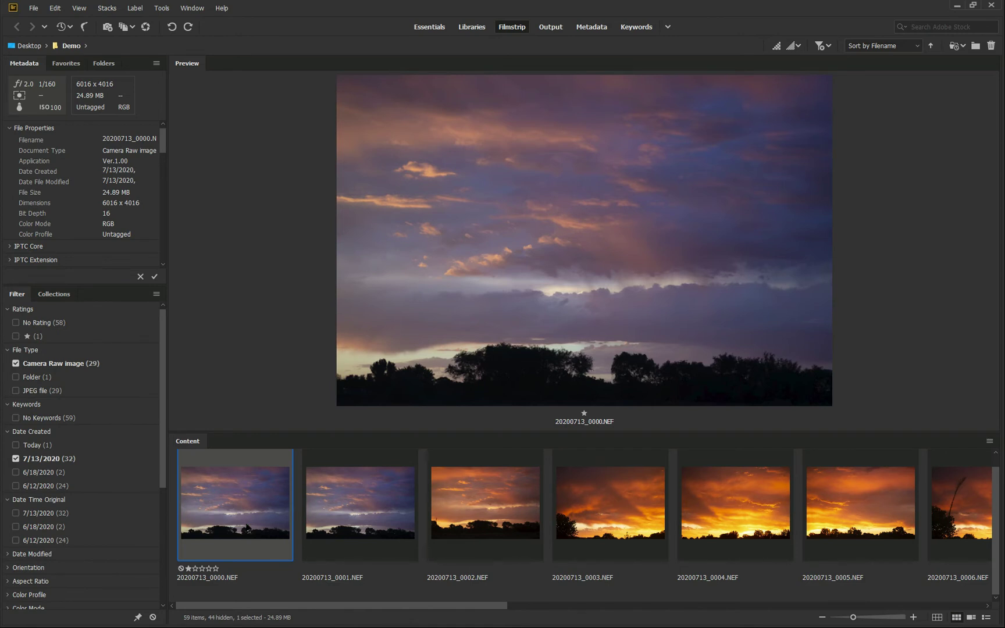
key("Right")
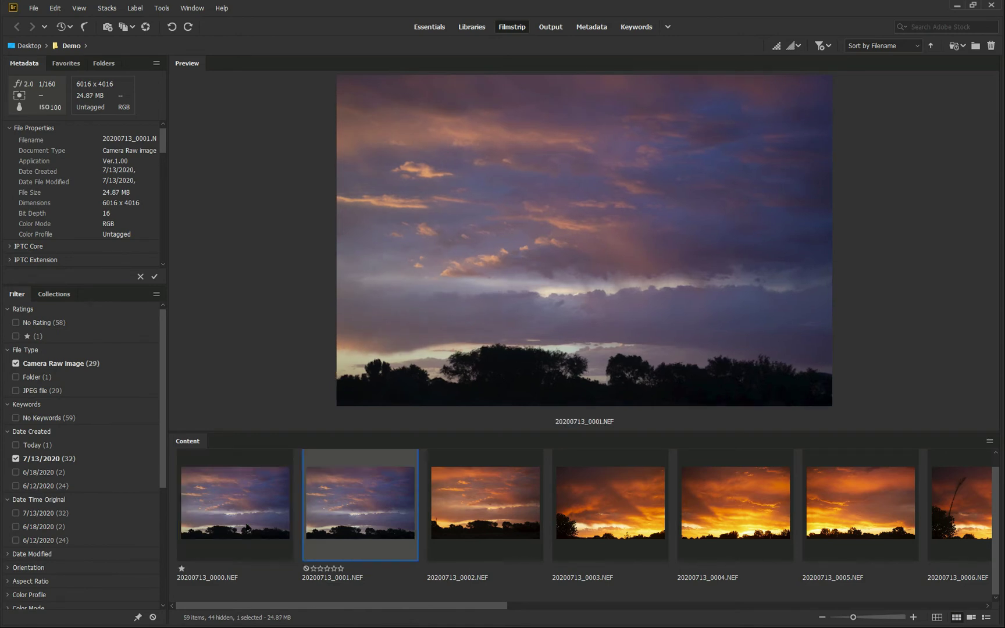
key("ctrl+2")
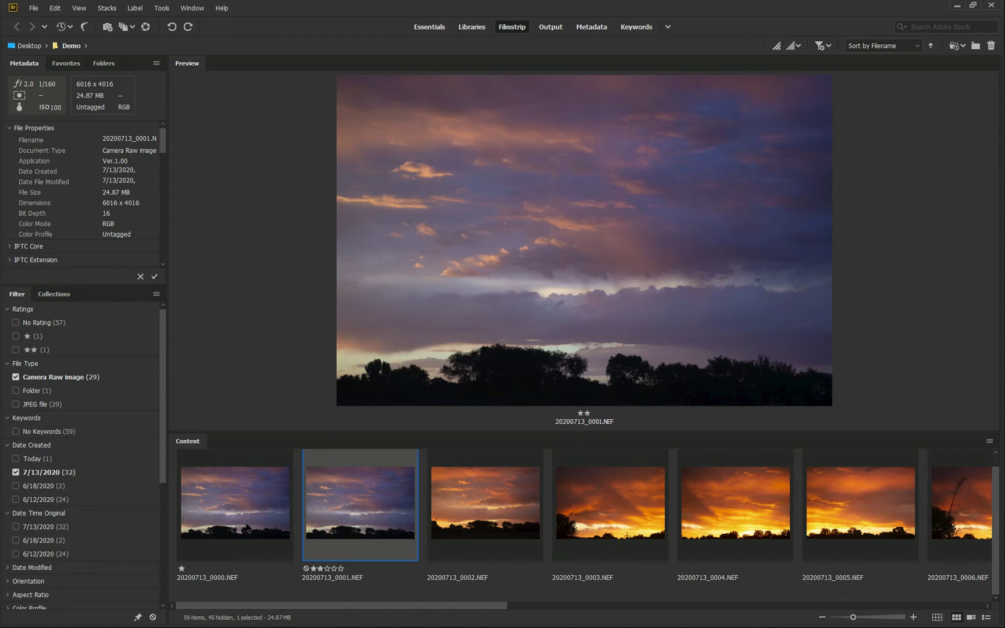
key("Right")
key("ctrl+2")
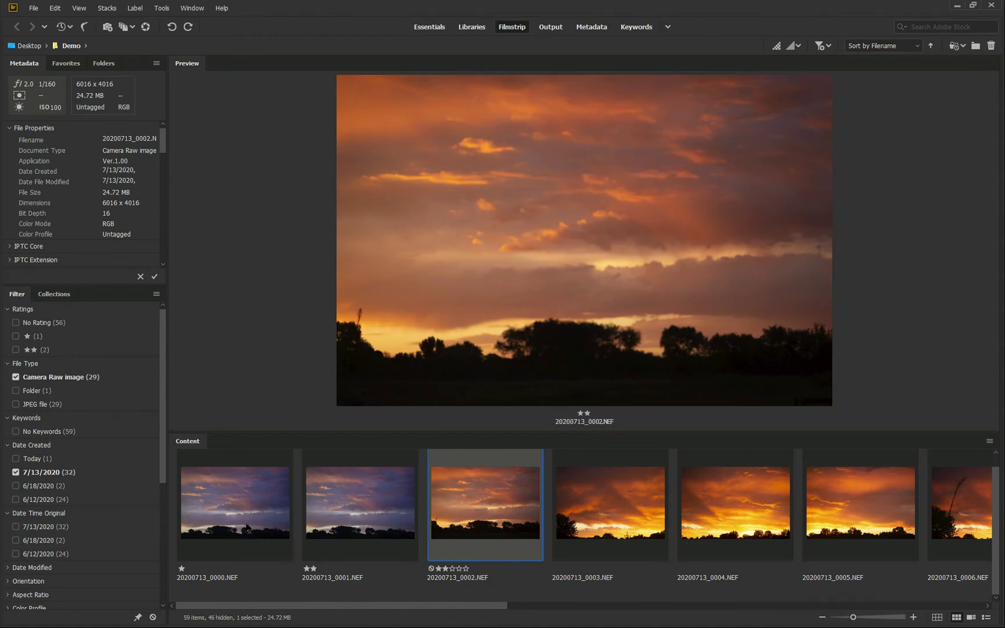
key("Right")
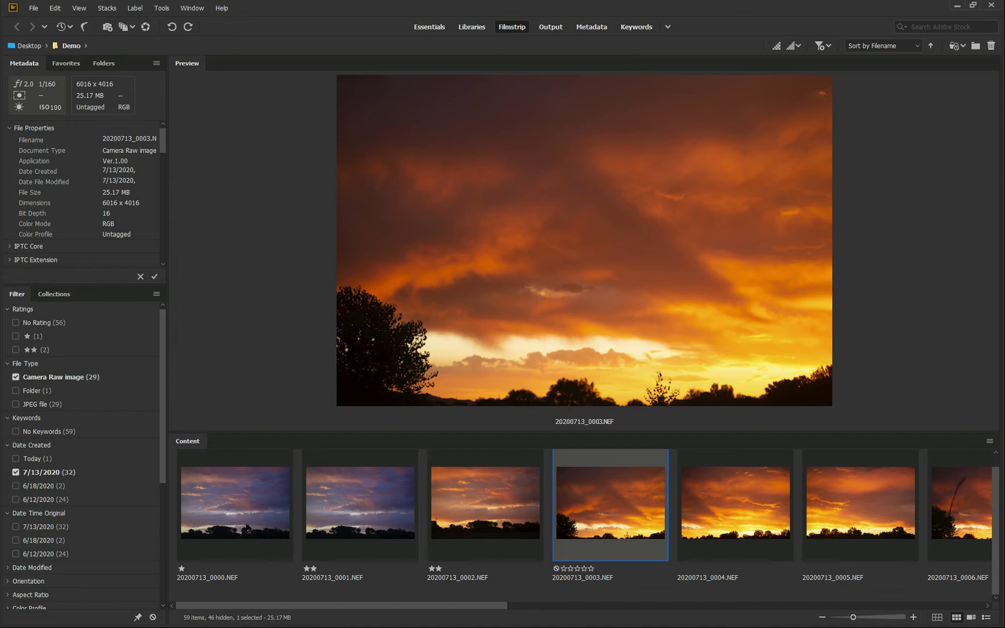
key("ctrl+3")
key("Right")
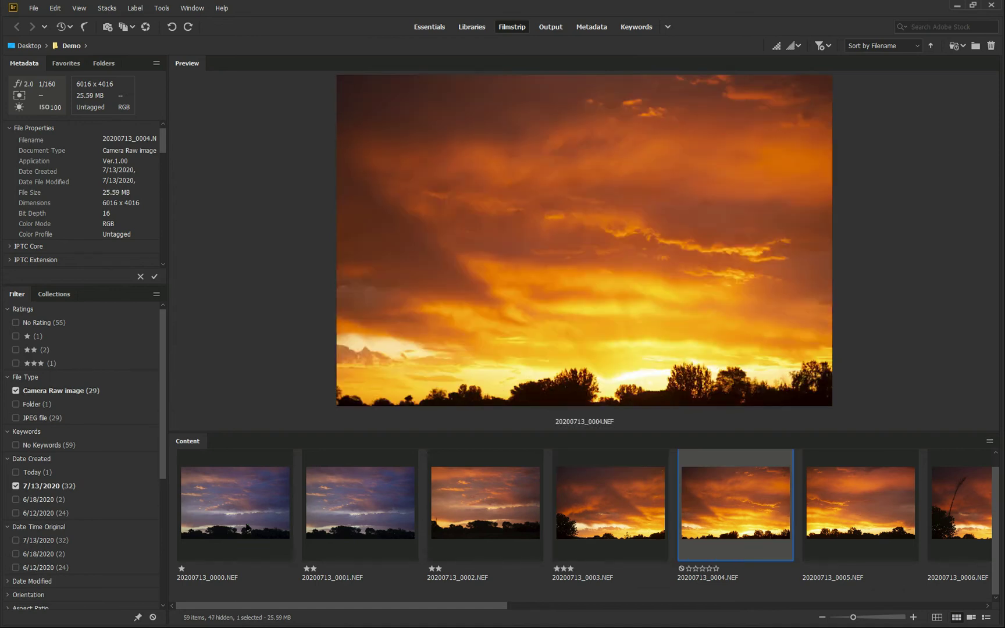
key("ctrl+3")
key("Right")
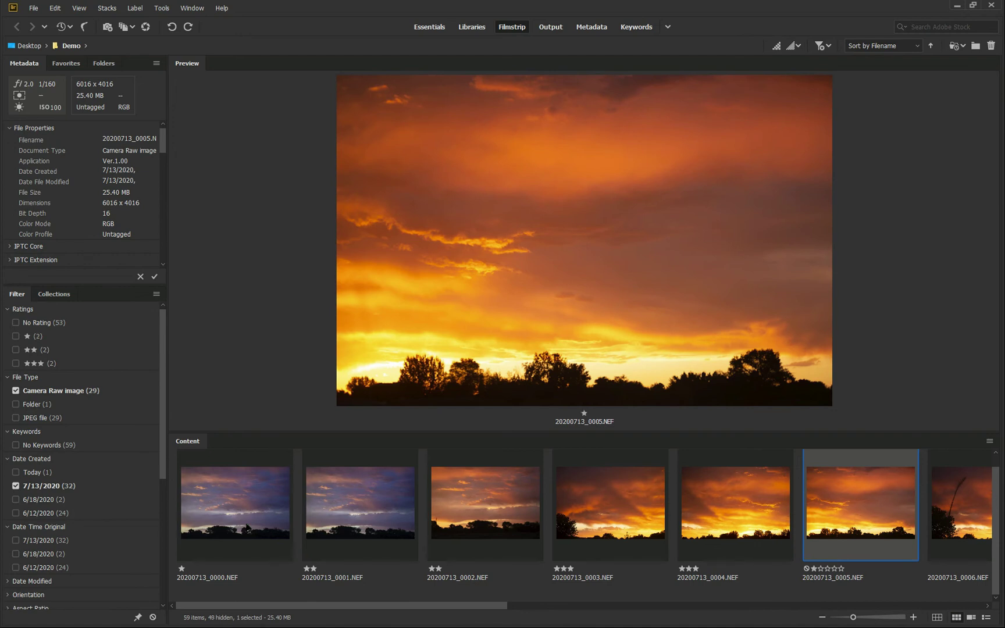
key("Right")
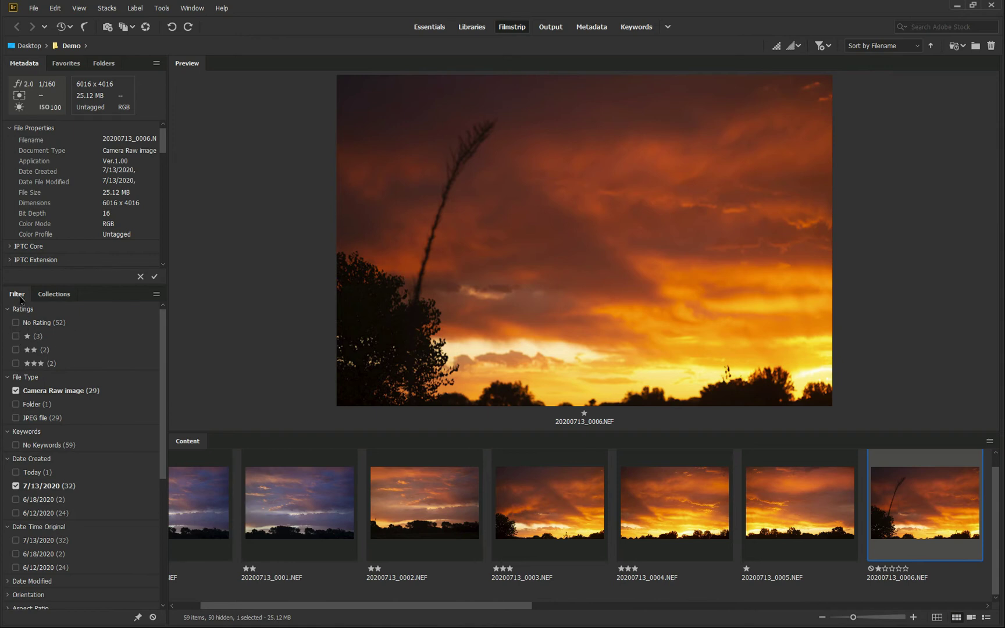
Set the Ratings filter to one and two stars and select 20200713_0000.NEF
left_click(16, 337)
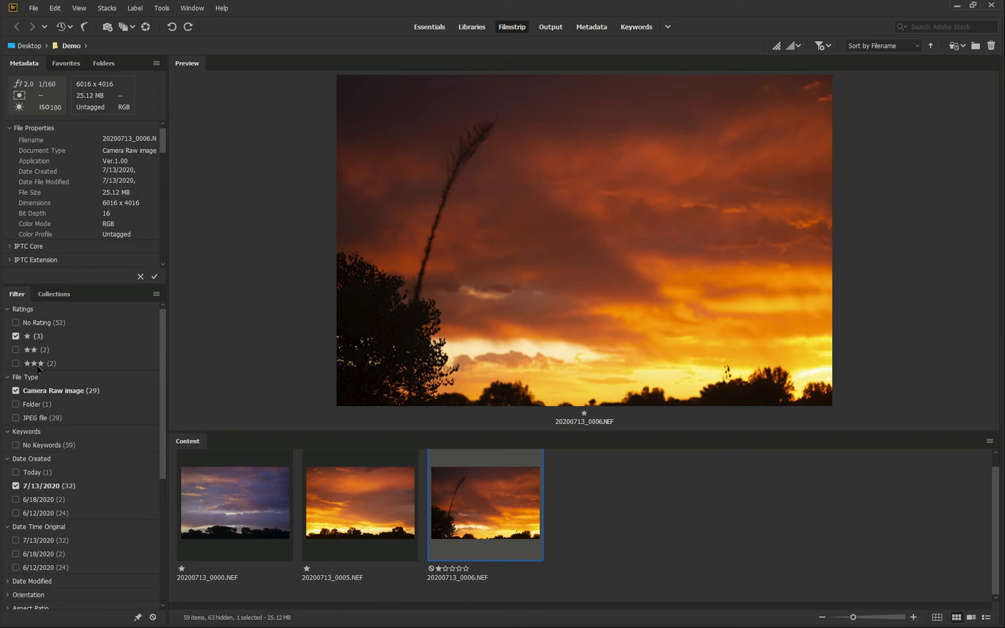
left_click(15, 362)
left_click(16, 336)
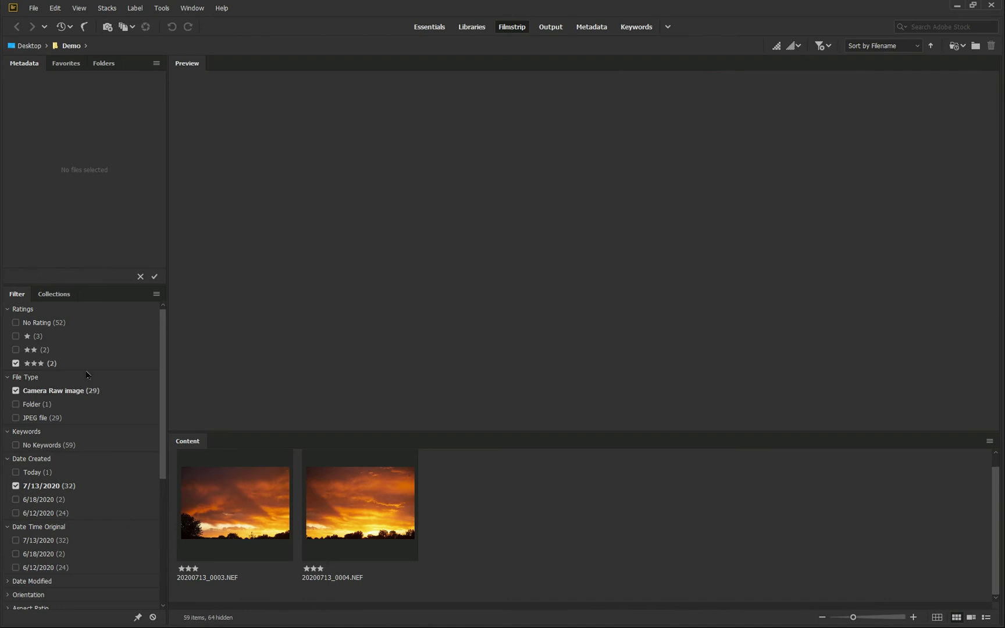
left_click(16, 336)
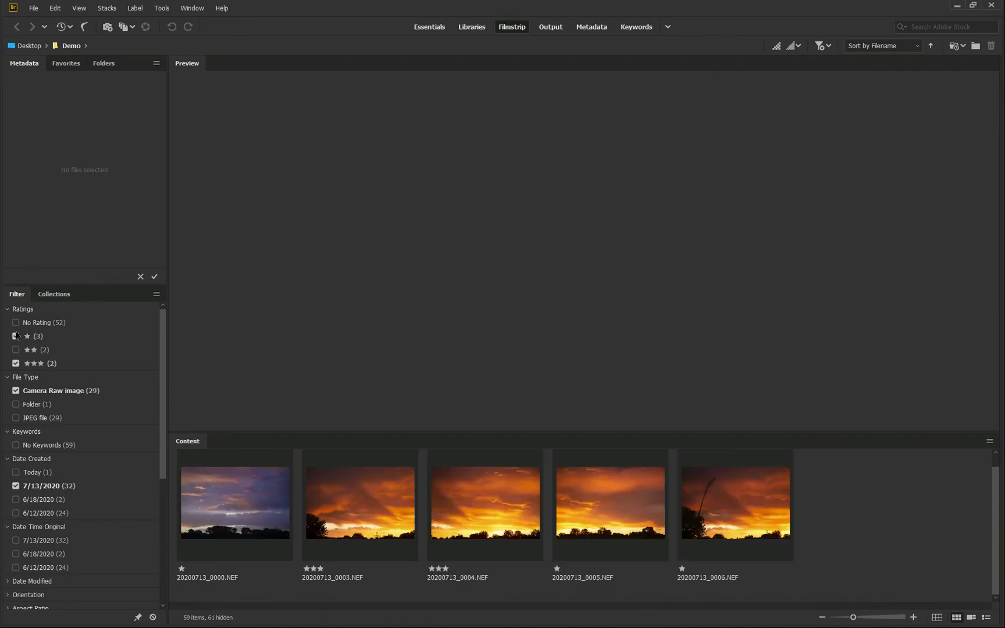
left_click(15, 364)
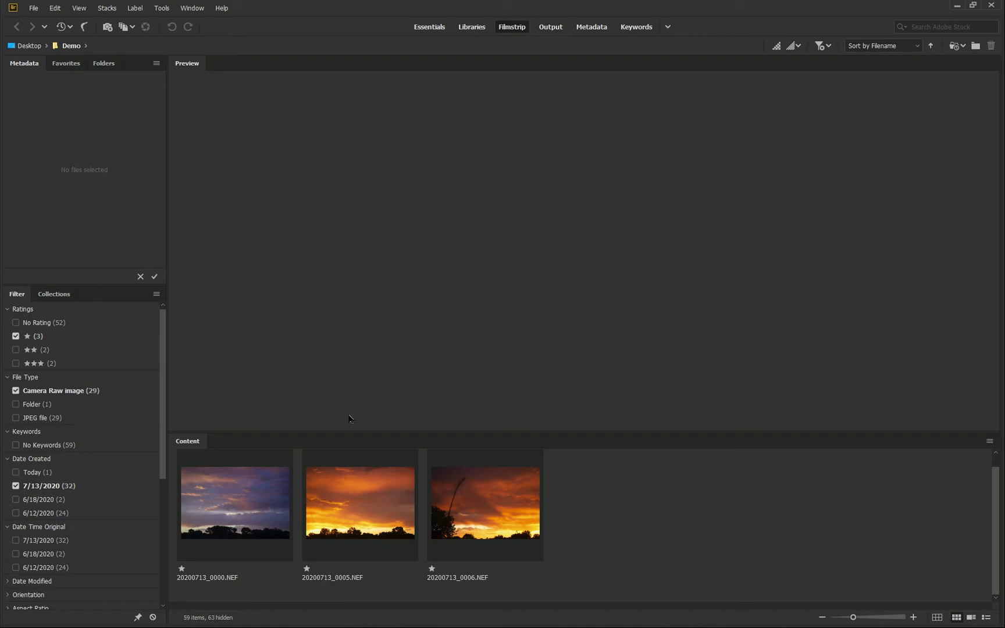
left_click(15, 350)
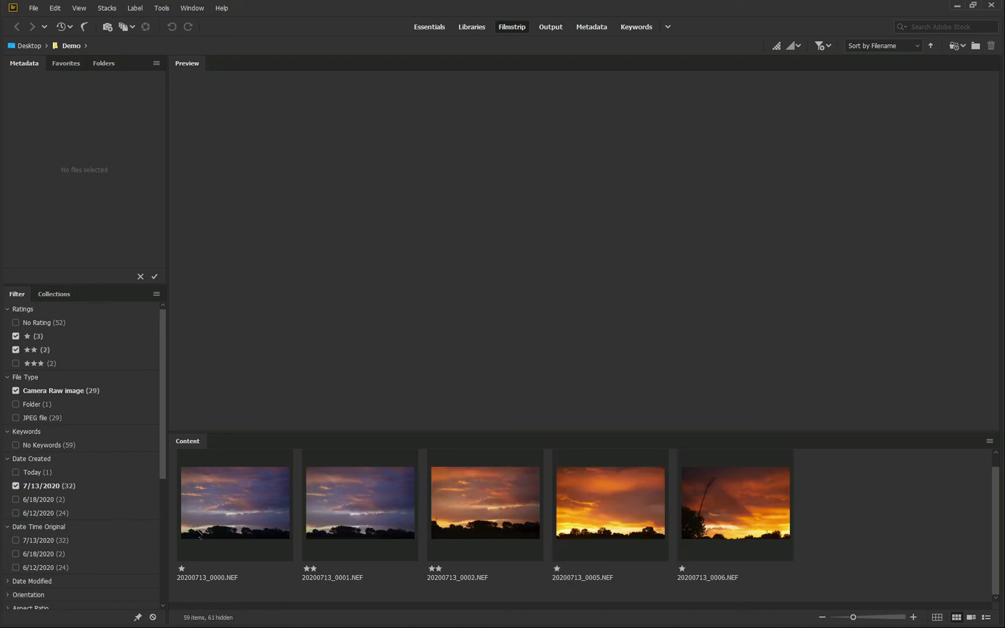
left_click(231, 517)
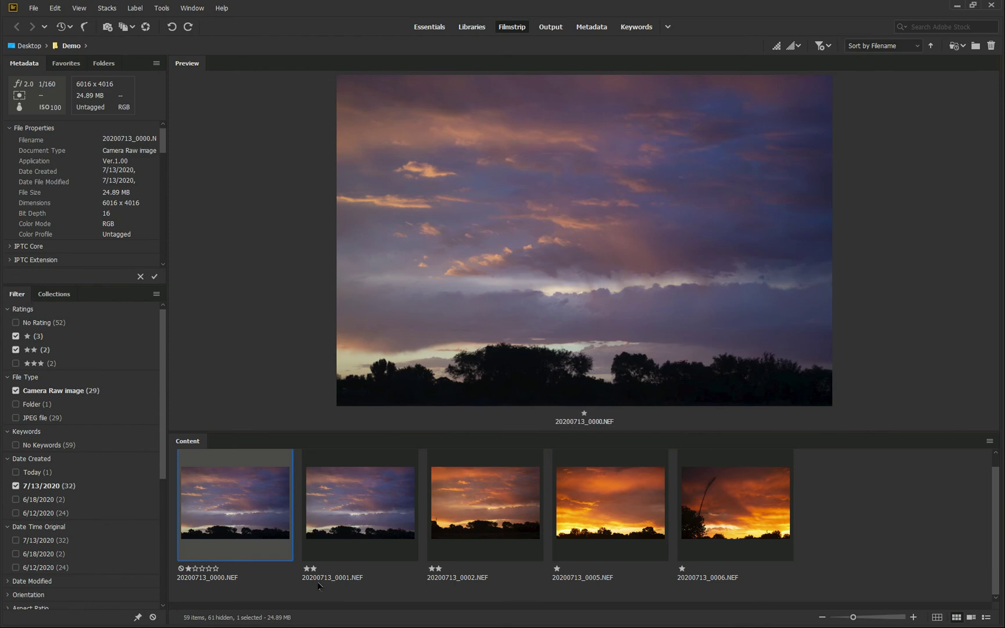
Select all five filtered sunset raws and launch Tools > Photoshop > Image Processor
key("ctrl+a")
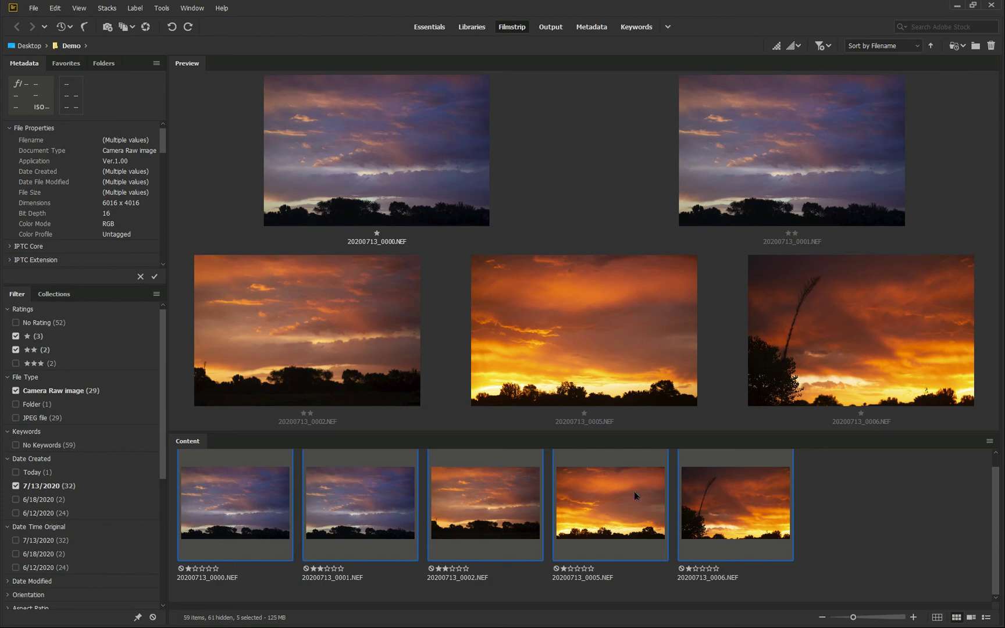
left_click(169, 8)
mouse_move(193, 102)
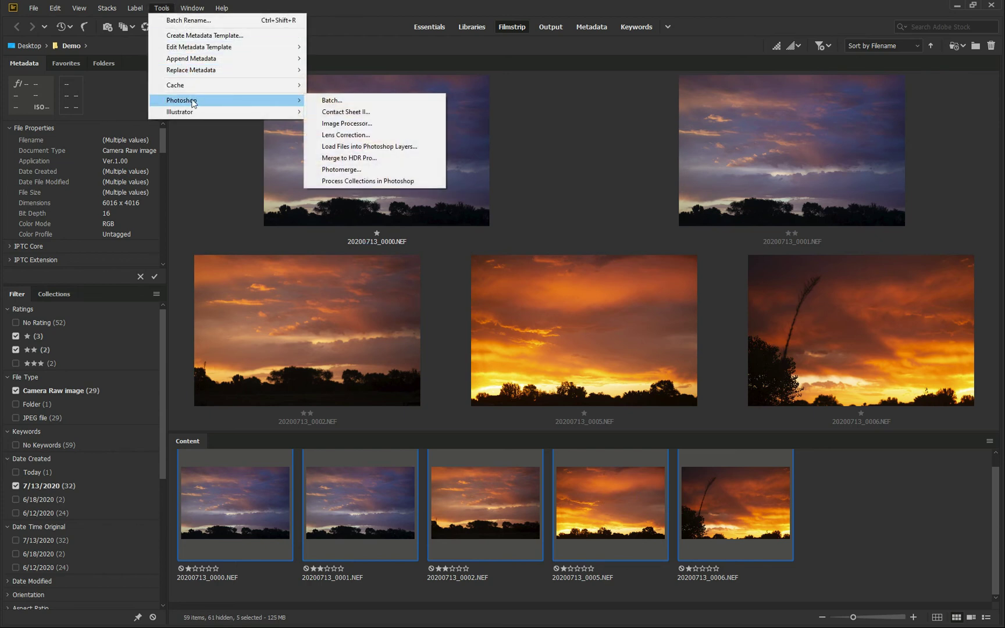
left_click(337, 124)
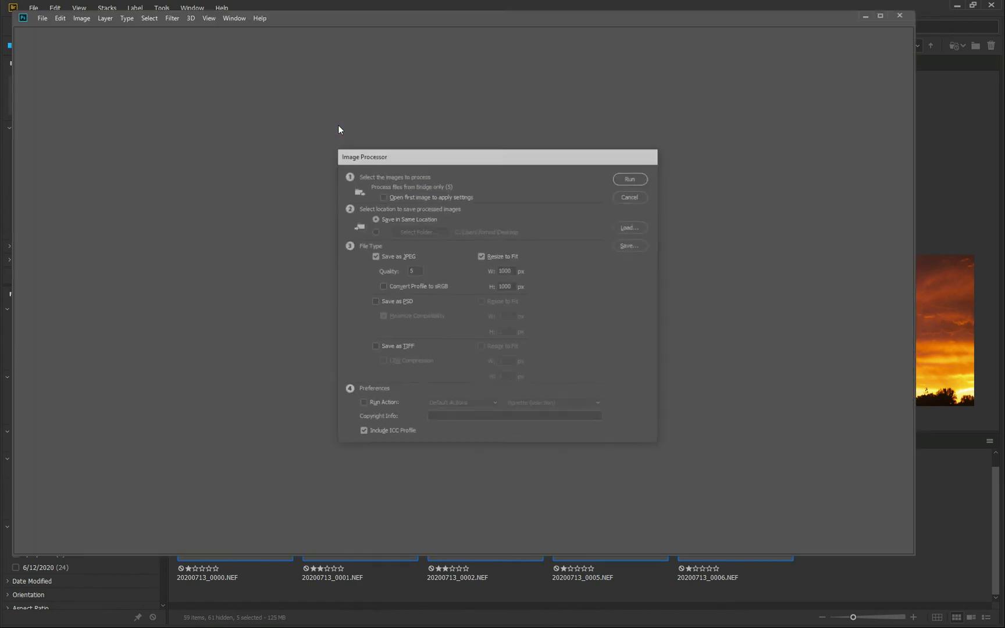
Cancel the Image Processor dialog and close the Photoshop window
left_click(638, 198)
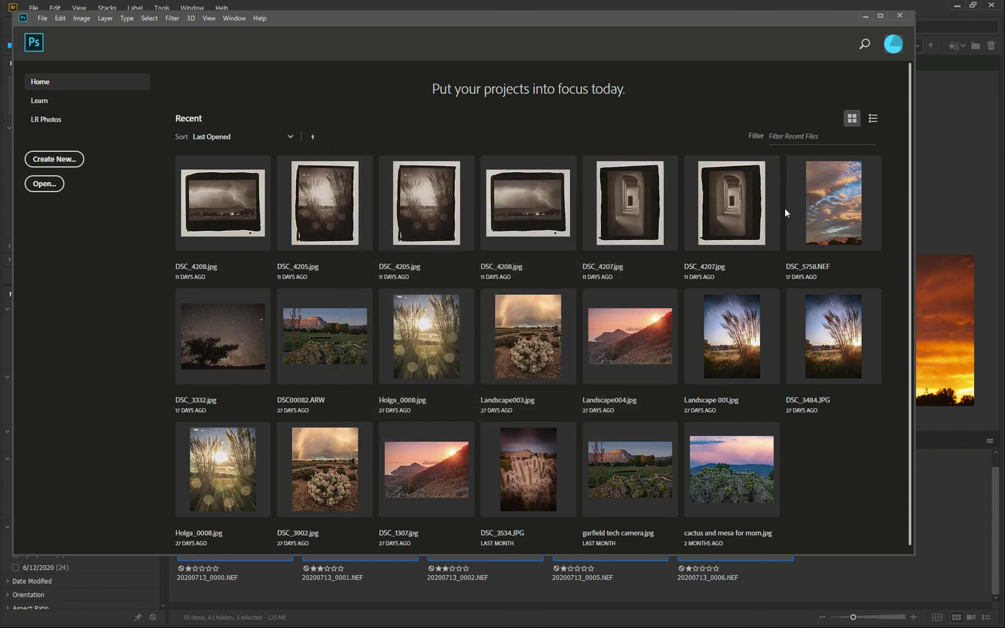
left_click(899, 16)
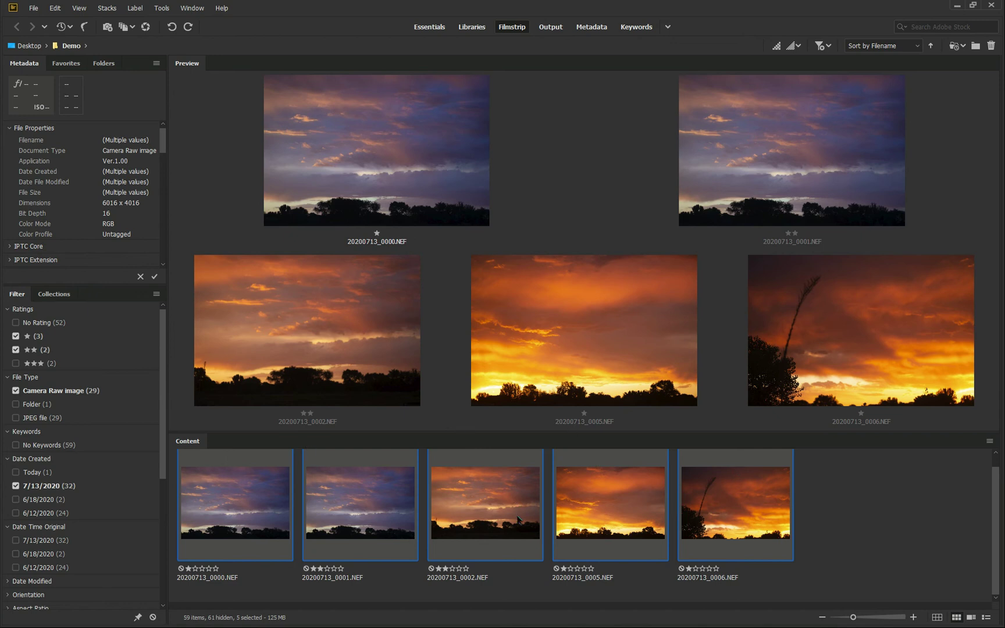
From the Folders tree, add a new Desktop folder named 'for print' and open it
left_click(110, 66)
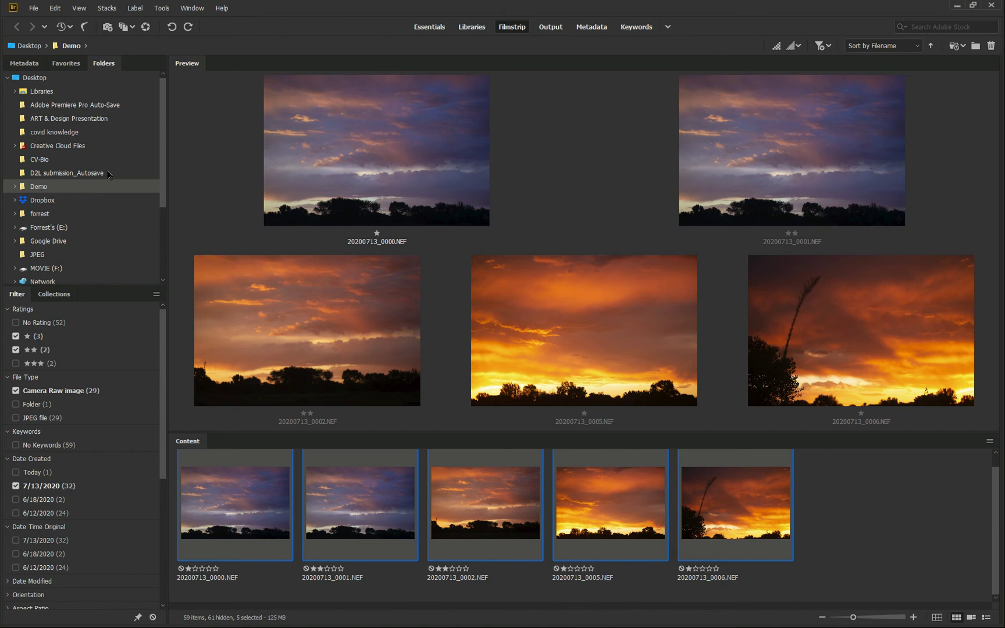
left_click(59, 75)
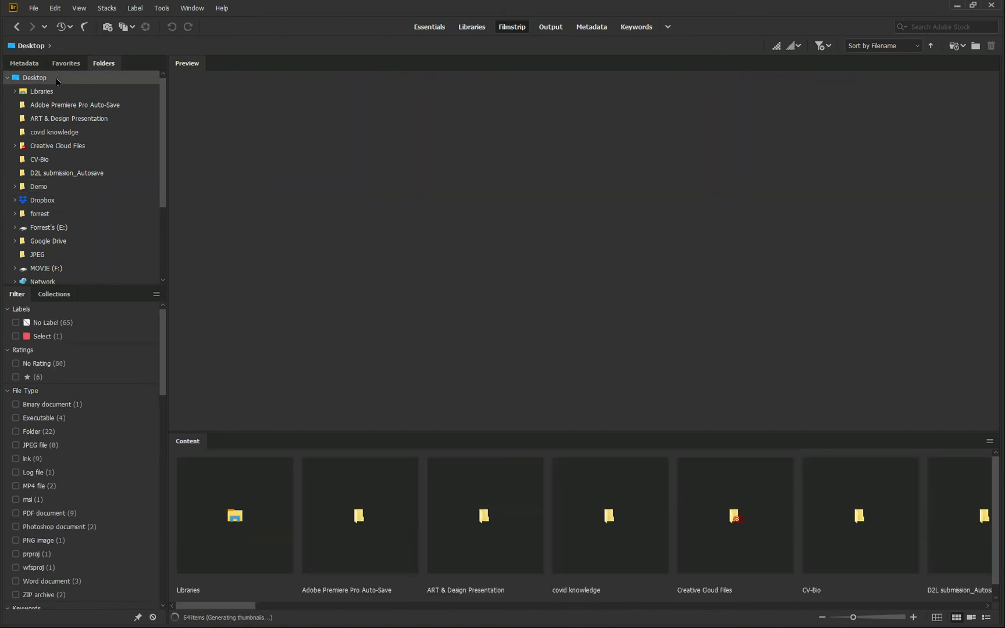
right_click(59, 78)
left_click(93, 101)
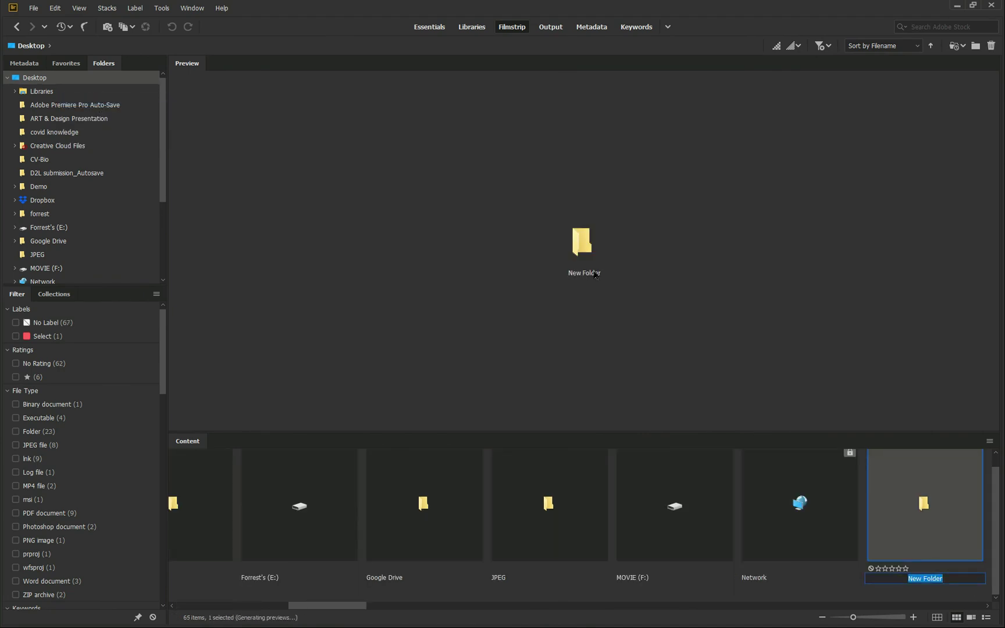
type("for print")
key("Return")
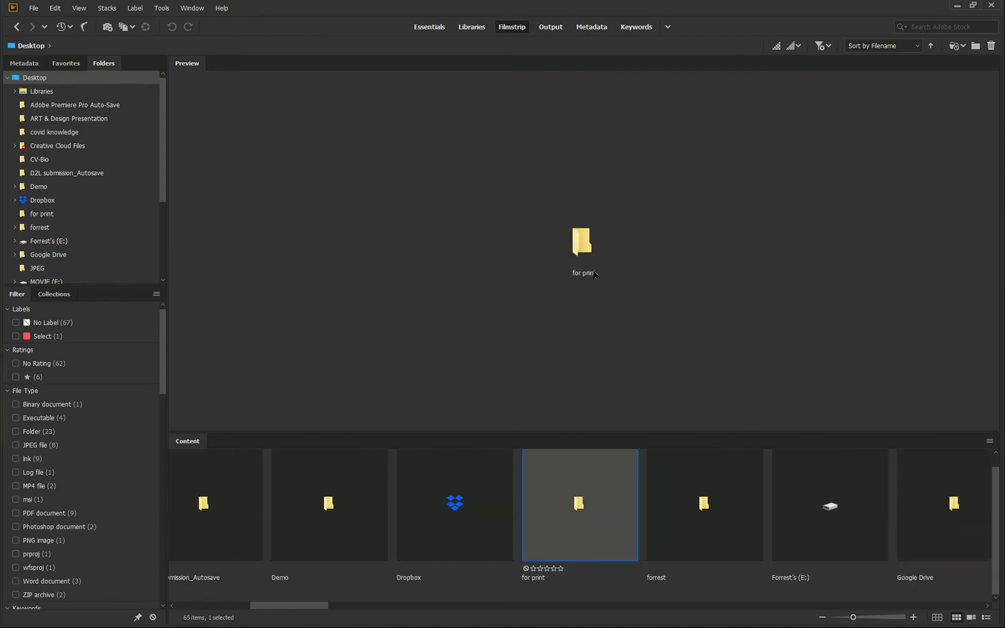
left_click(35, 215)
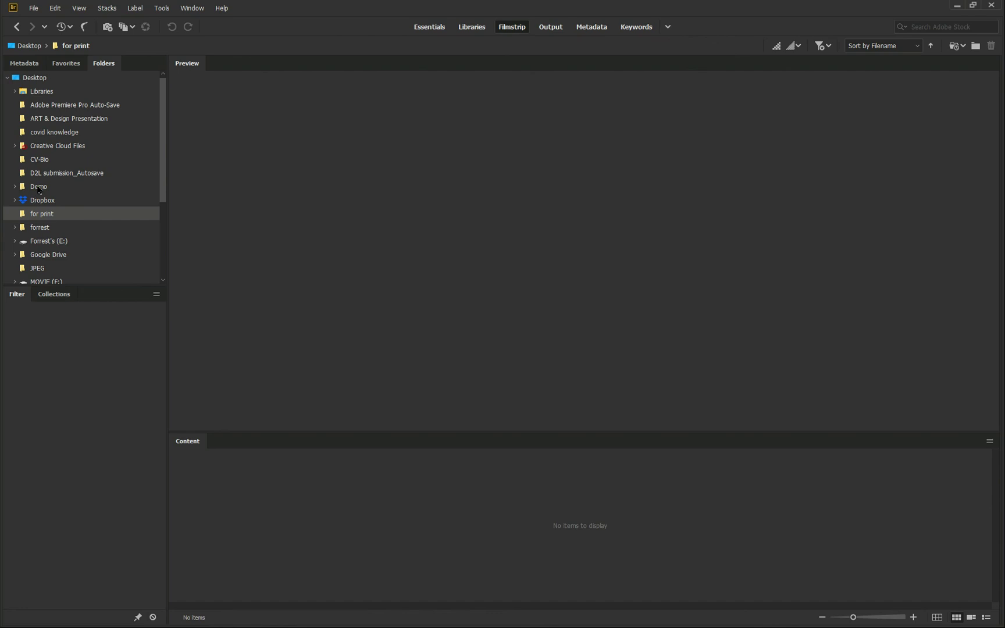
In the Demo folder, filter thumbnails to show only one-star and three-star images
left_click(39, 187)
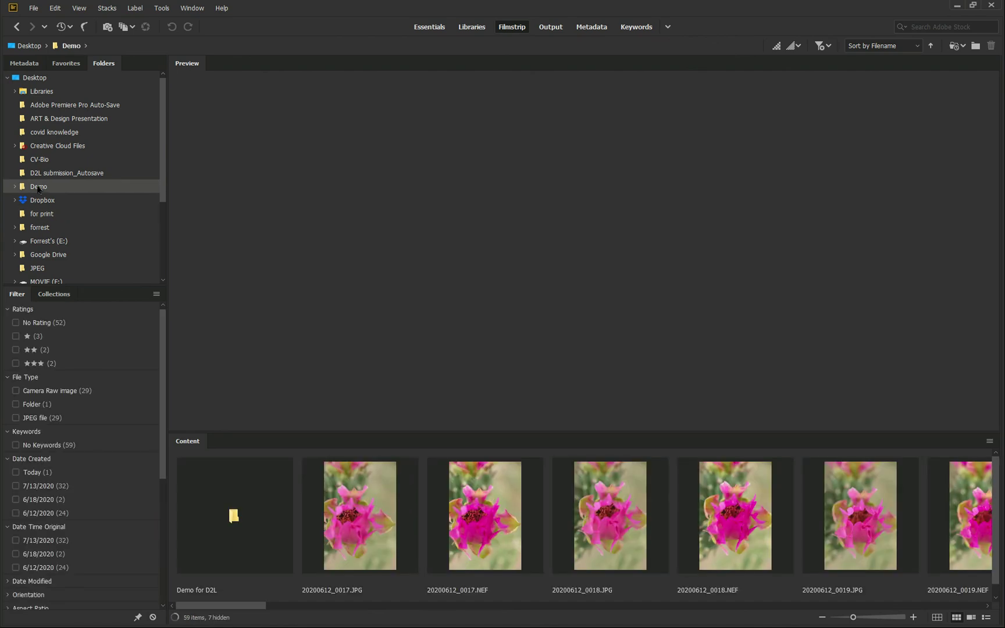
left_click(16, 336)
left_click(16, 363)
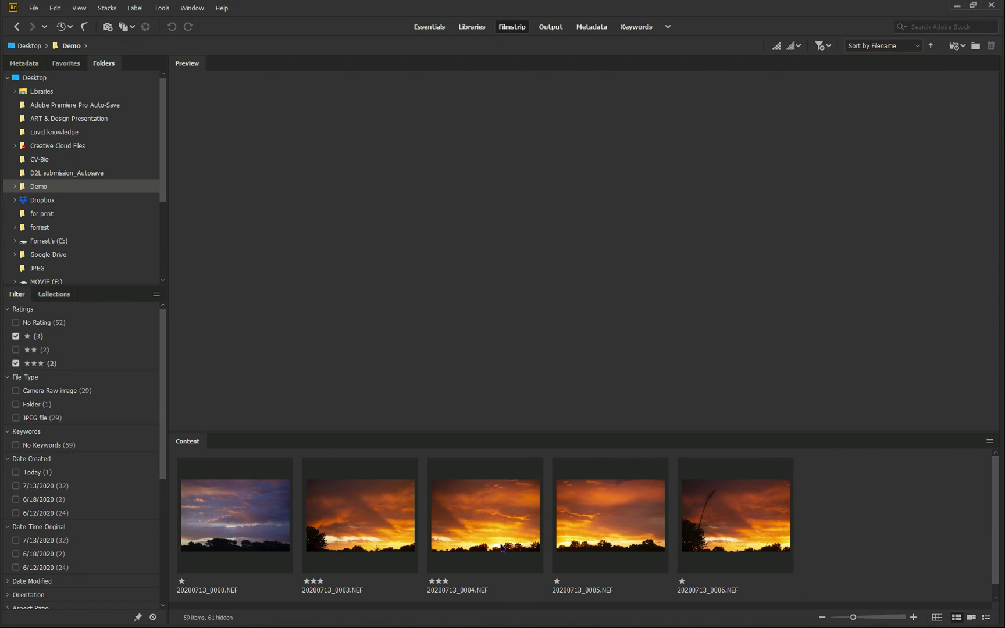
Move all five filtered sunset raws into the 'for print' folder and open it
left_click(270, 522)
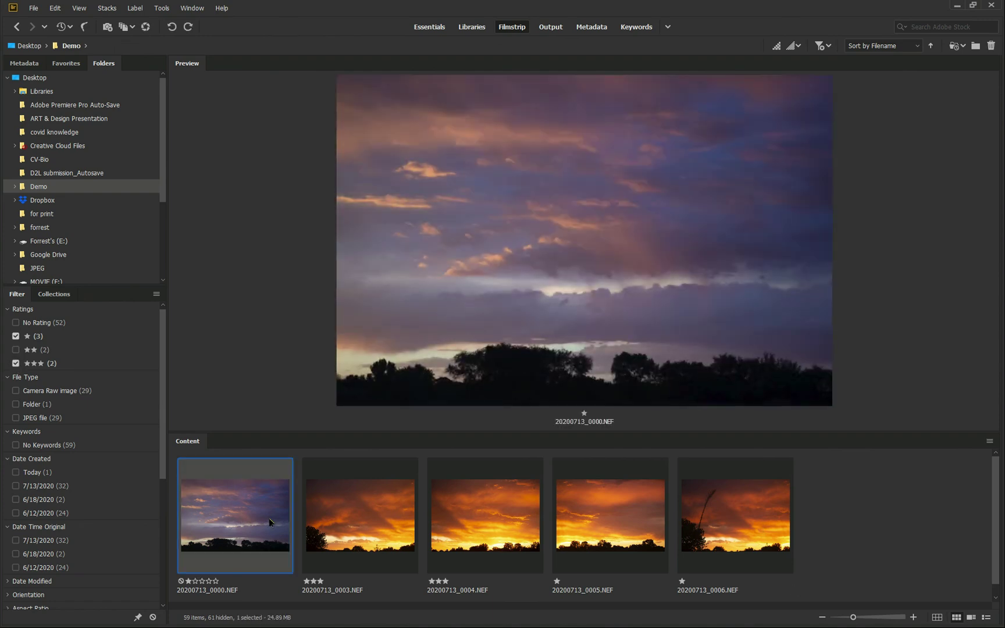
key("ctrl+a")
left_click_drag(270, 522, 61, 206)
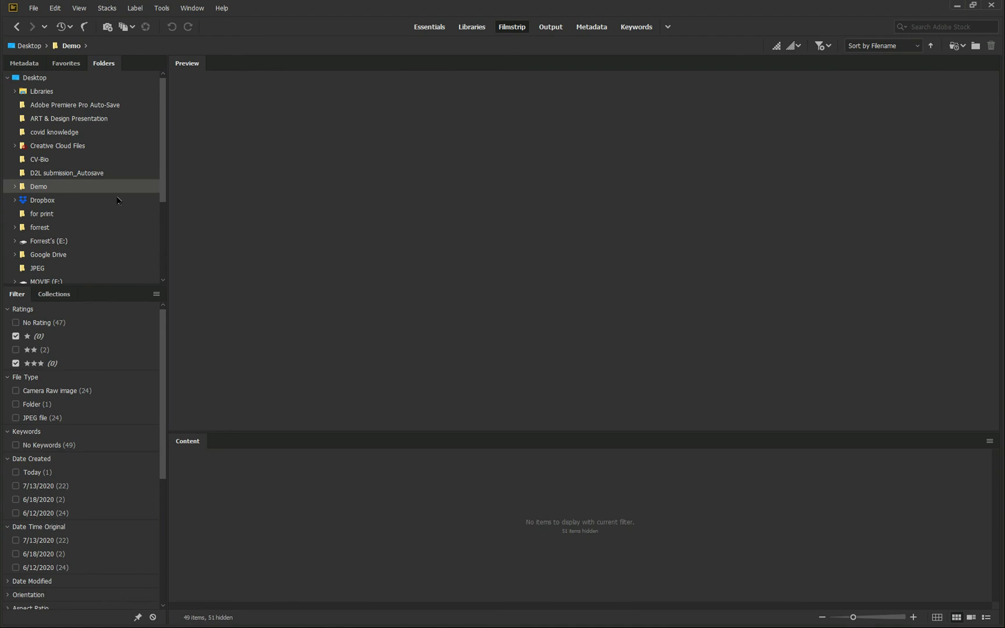
left_click(46, 216)
Browse the 10 raws and JPGs in 'for print', then show the Metadata panel
scroll(513, 481, "down", 4)
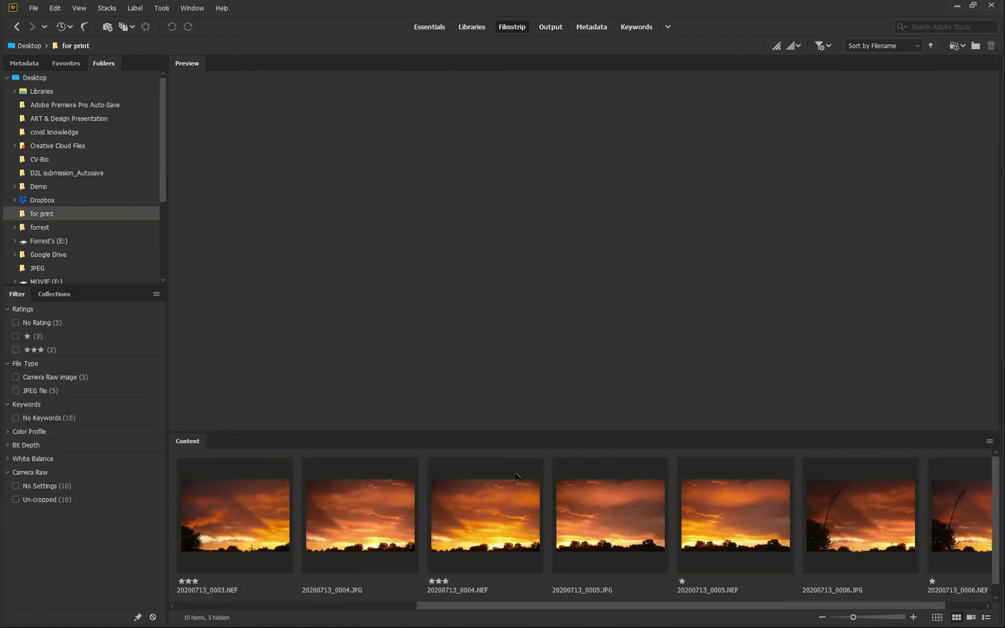
scroll(513, 481, "up", 4)
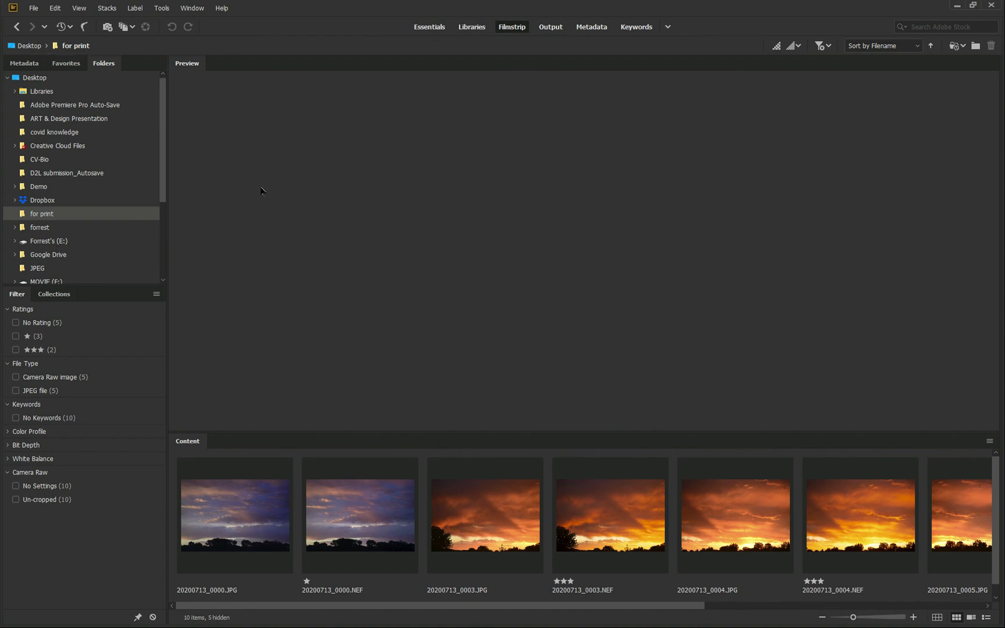
left_click(70, 67)
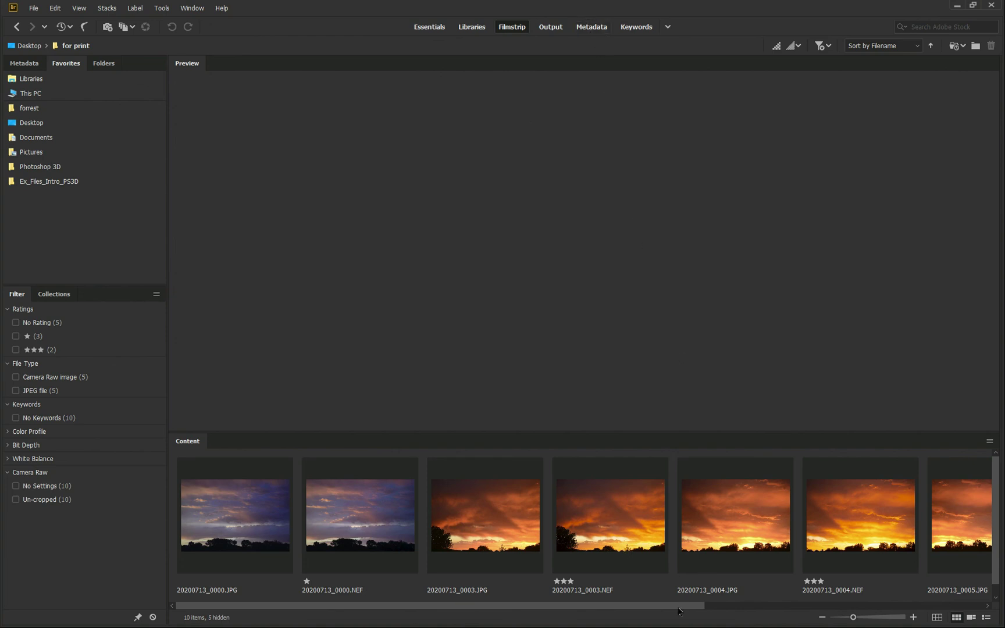
scroll(679, 608, "right", 3)
left_click_drag(918, 614, 419, 595)
left_click(103, 66)
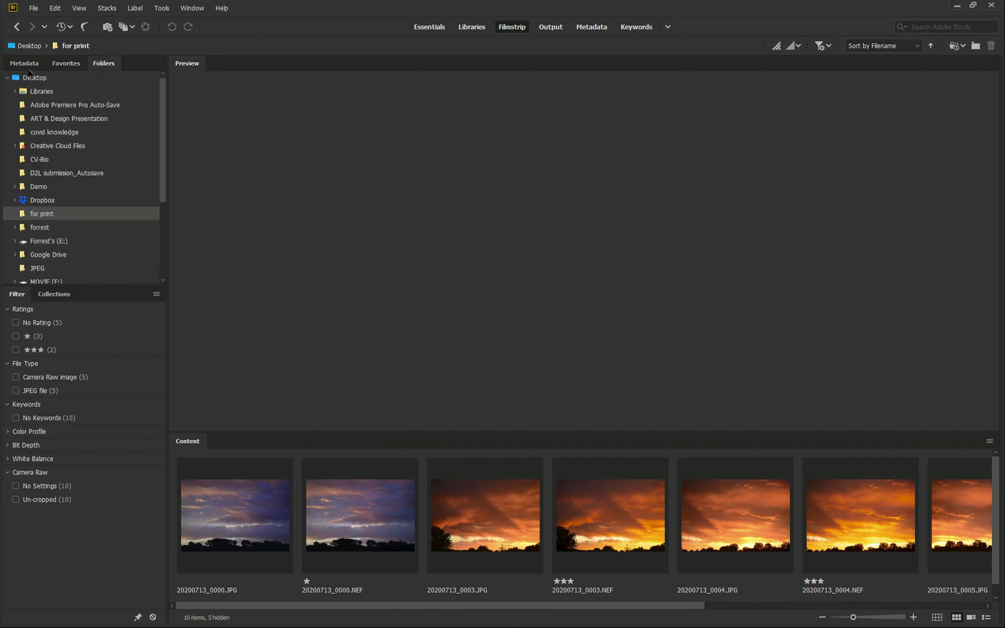
left_click(32, 71)
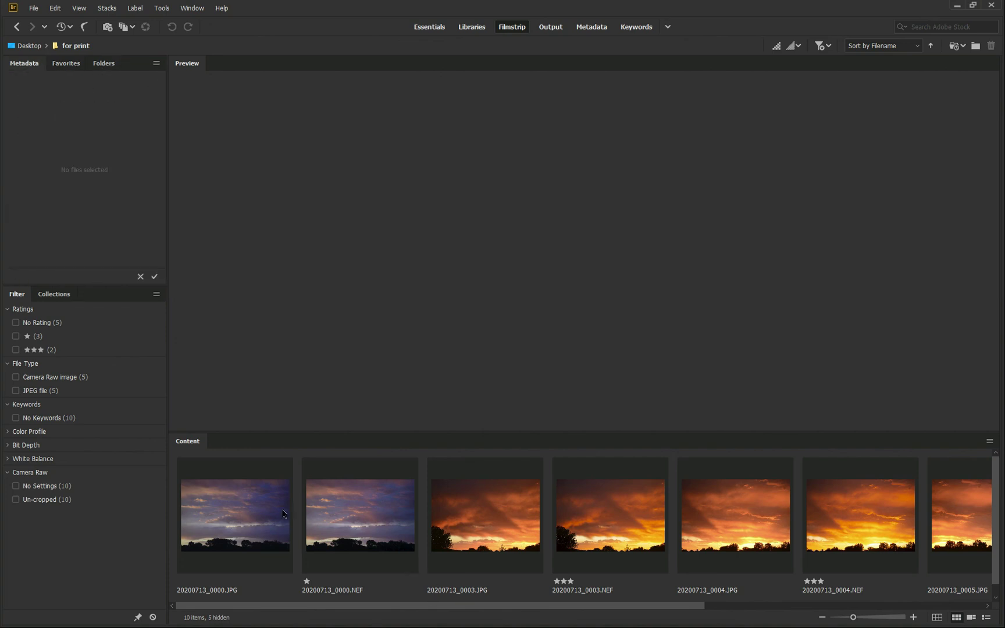